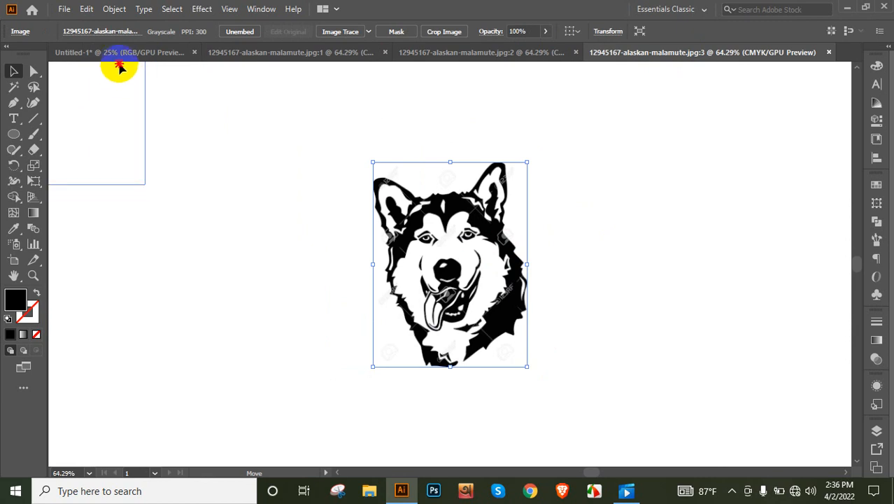
- Bring the malamute image into the Untitled-1 document and enlarge it to about 504 by 668 px
{"action": "left_click", "coordinate": [120, 53]}
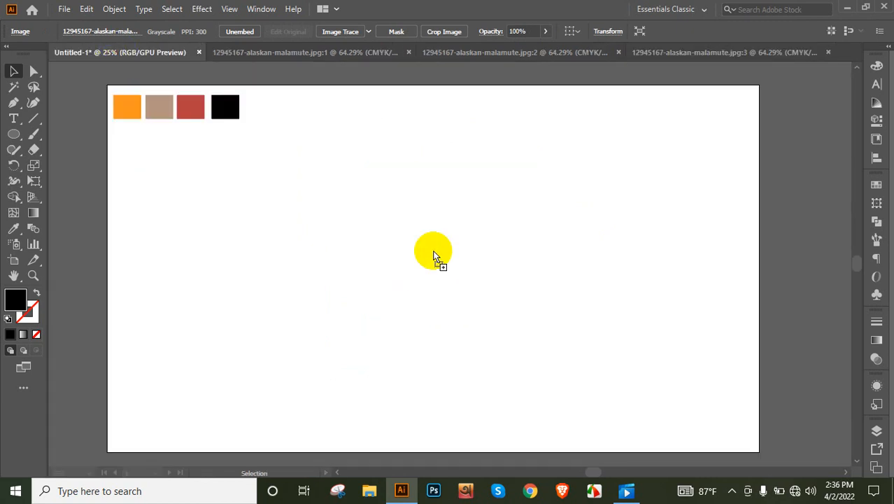
{"action": "left_click", "coordinate": [431, 246]}
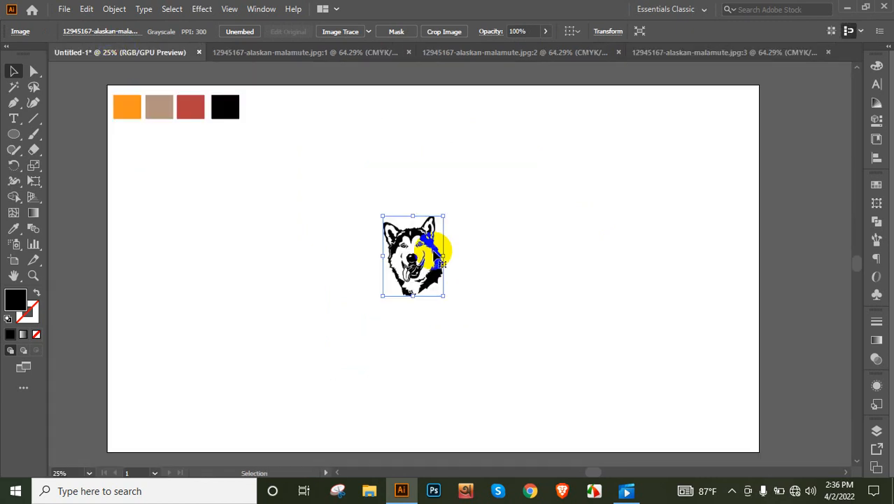
{"action": "left_click_drag", "start_coordinate": [441, 296], "coordinate": [535, 383]}
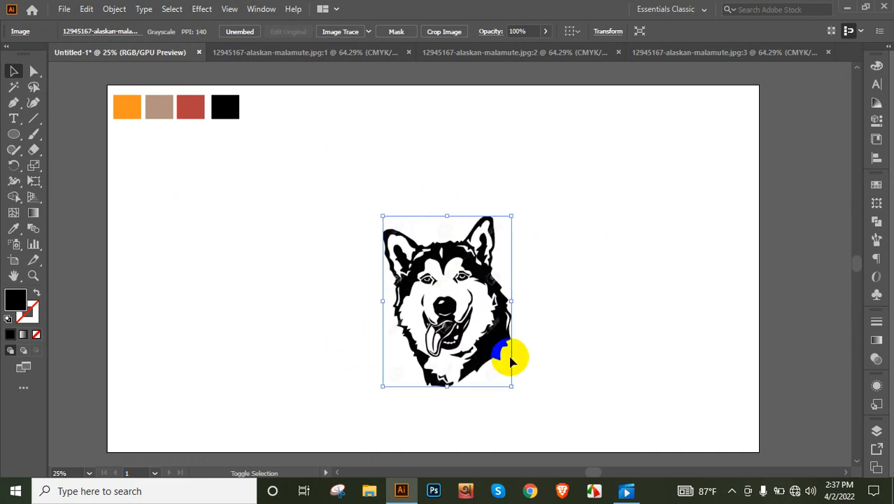
- Image-trace the dog picture with the default preset, expand it into paths, ungroup them and deselect
{"action": "left_click", "coordinate": [345, 33]}
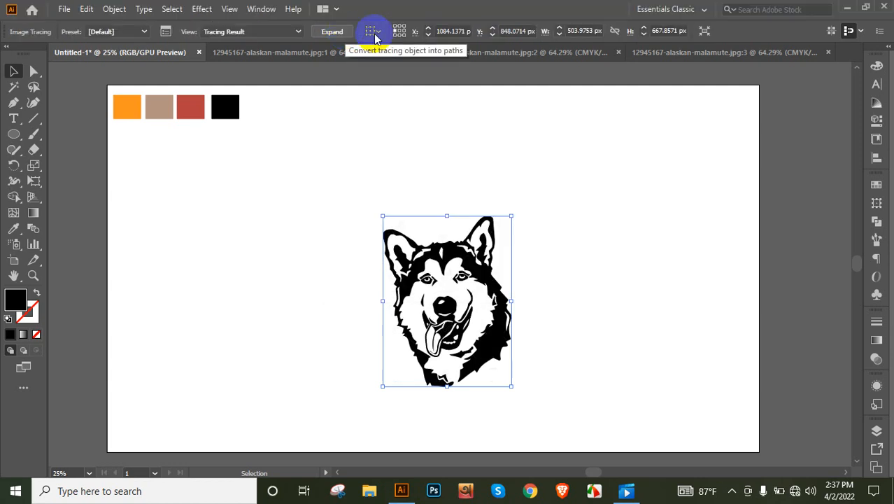
{"action": "left_click", "coordinate": [329, 31]}
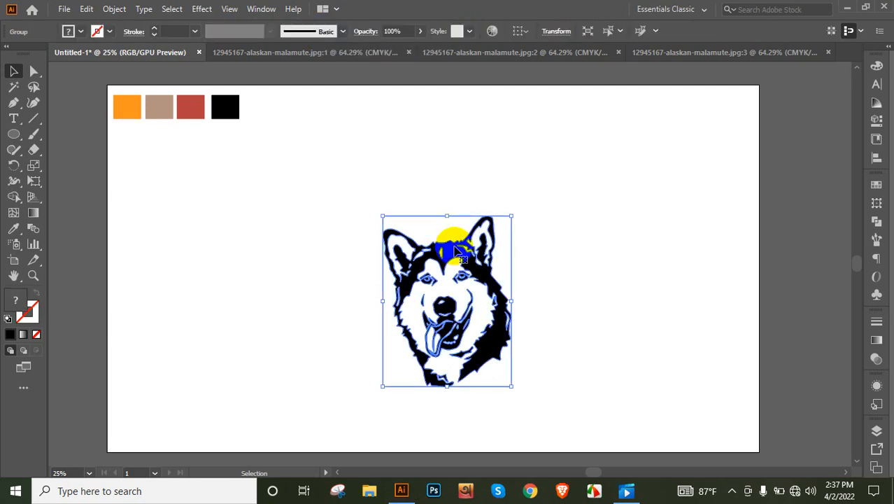
{"action": "right_click", "coordinate": [456, 250]}
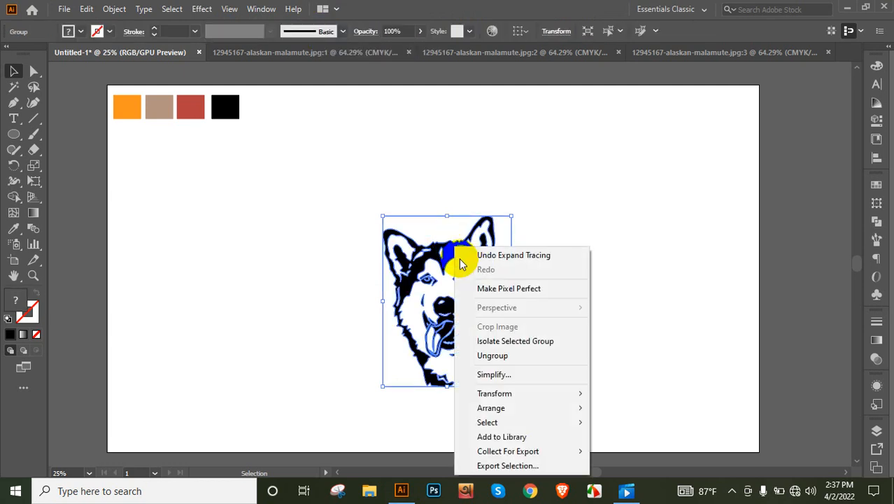
{"action": "left_click", "coordinate": [496, 357]}
{"action": "left_click", "coordinate": [545, 333]}
- Delete the white traced areas: the compound path over the face and the background piece between the ears
{"action": "scroll", "coordinate": [476, 354], "scroll_direction": "up", "scroll_amount": 1}
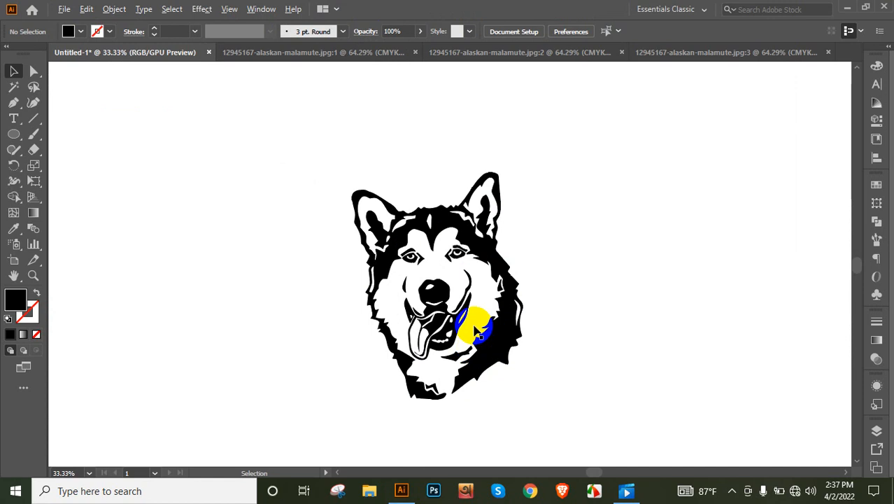
{"action": "scroll", "coordinate": [473, 313], "scroll_direction": "down", "scroll_amount": 1}
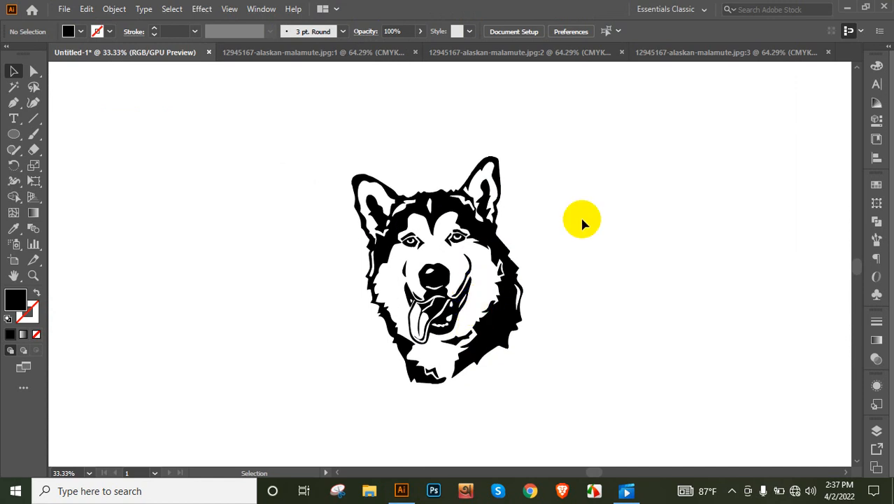
{"action": "left_click", "coordinate": [486, 276]}
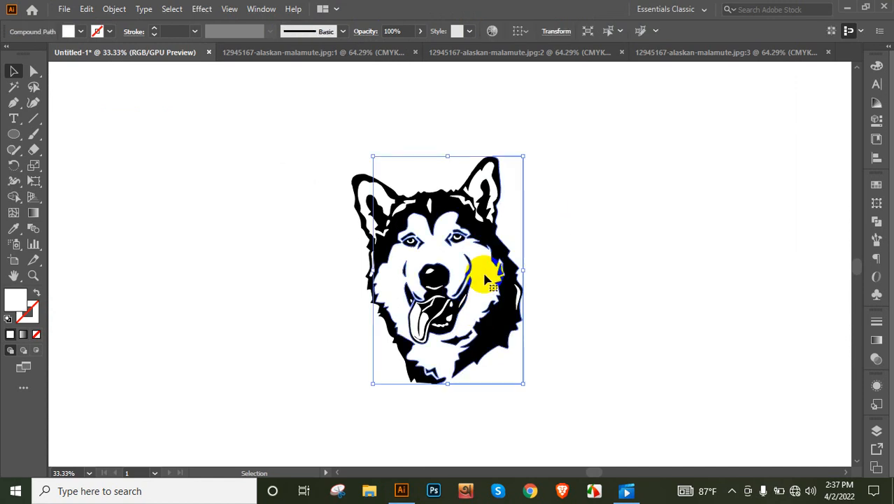
{"action": "key", "text": "Delete"}
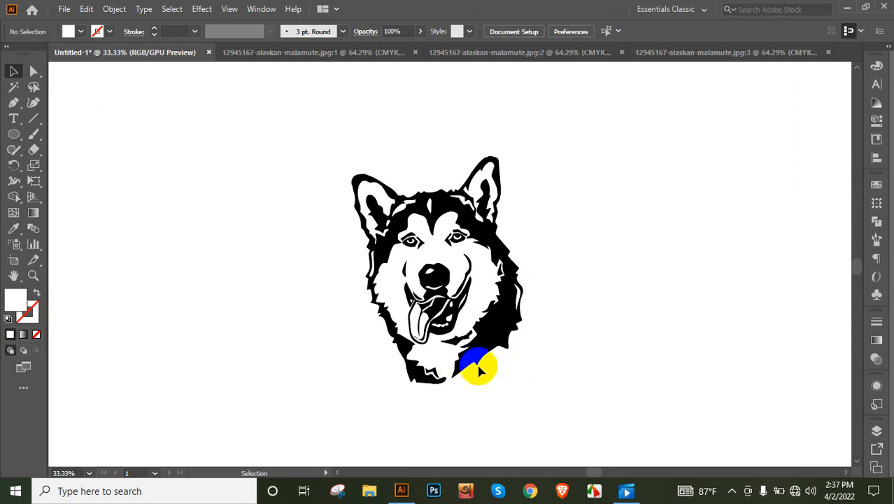
{"action": "left_click_drag", "start_coordinate": [342, 326], "coordinate": [375, 354]}
{"action": "left_click", "coordinate": [415, 144]}
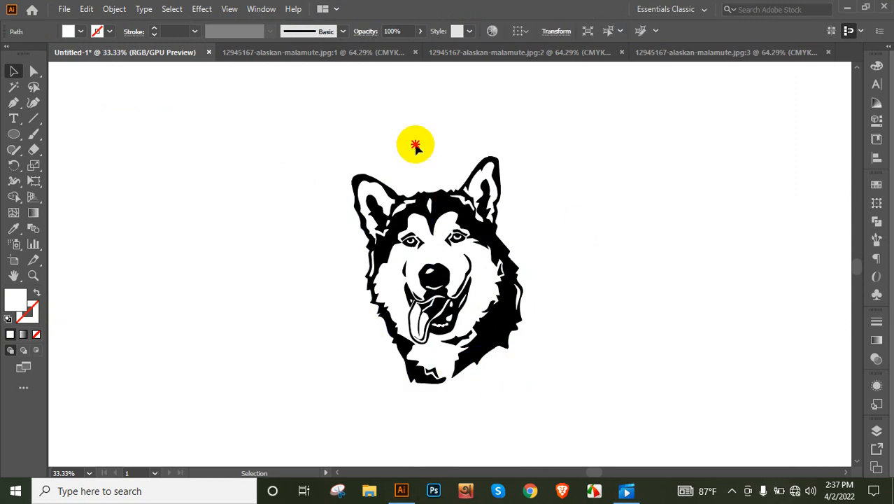
{"action": "left_click", "coordinate": [424, 163]}
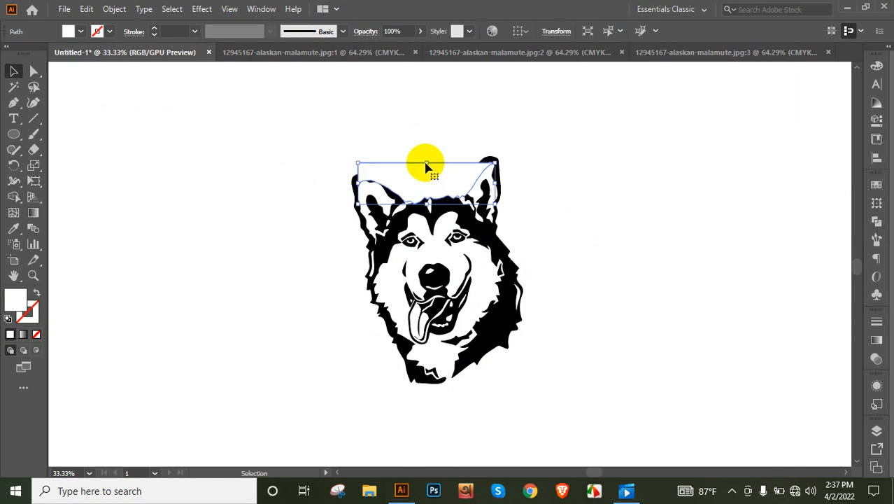
{"action": "key", "text": "Delete"}
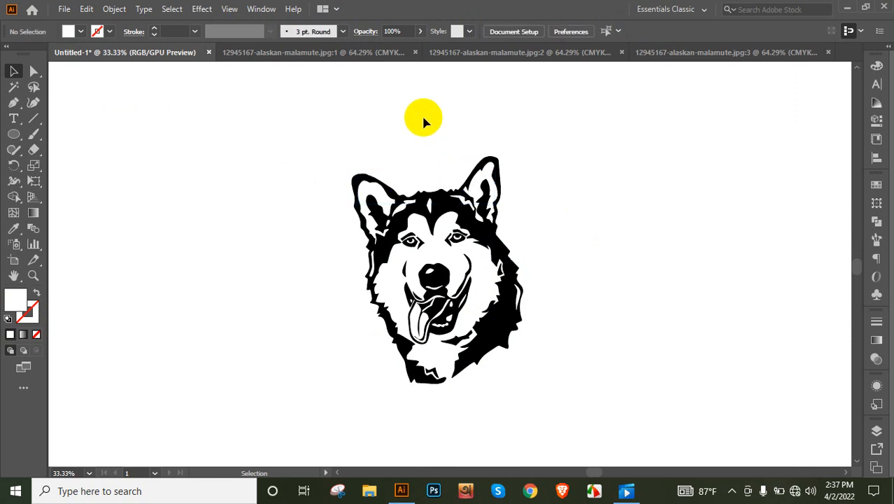
- Start a Pen path with no fill at the base of the dog's neck and trace it up the right side of the head
{"action": "scroll", "coordinate": [429, 382], "scroll_direction": "up", "scroll_amount": 1}
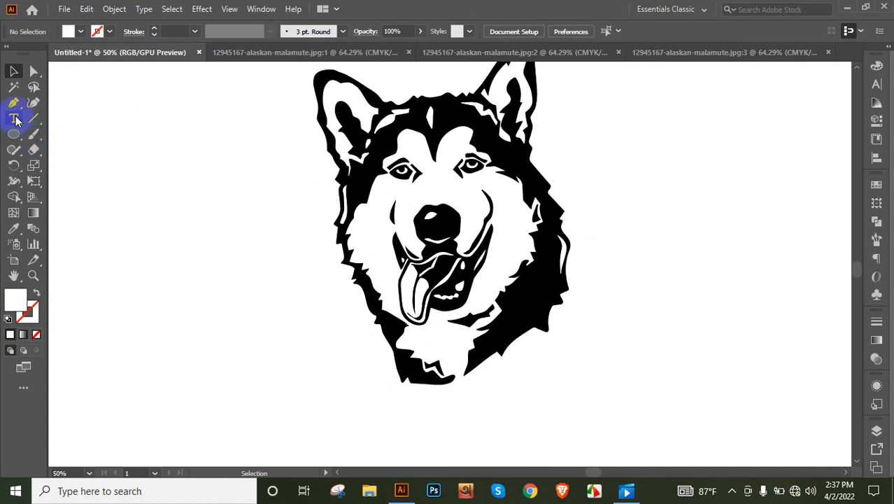
{"action": "left_click", "coordinate": [15, 103]}
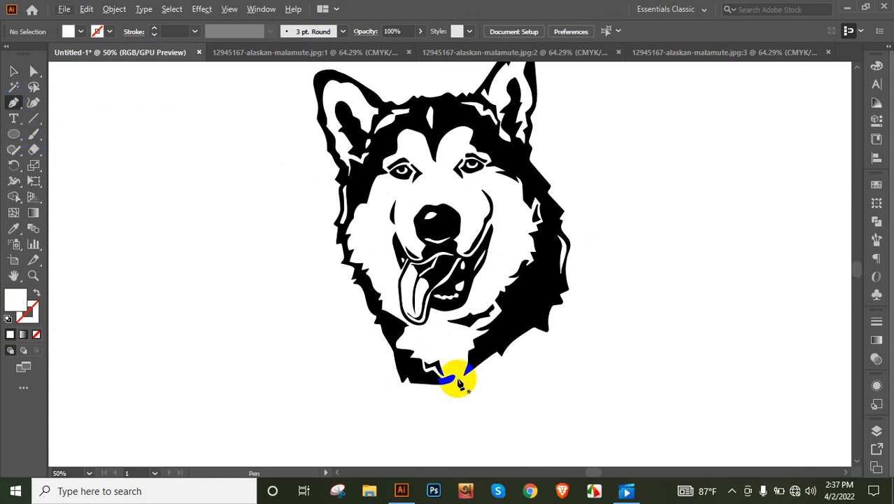
{"action": "left_click", "coordinate": [81, 32]}
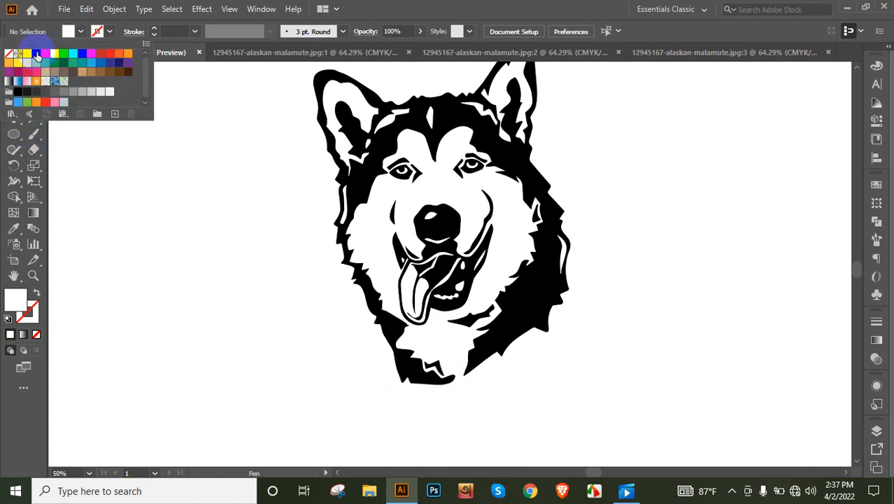
{"action": "left_click", "coordinate": [9, 54]}
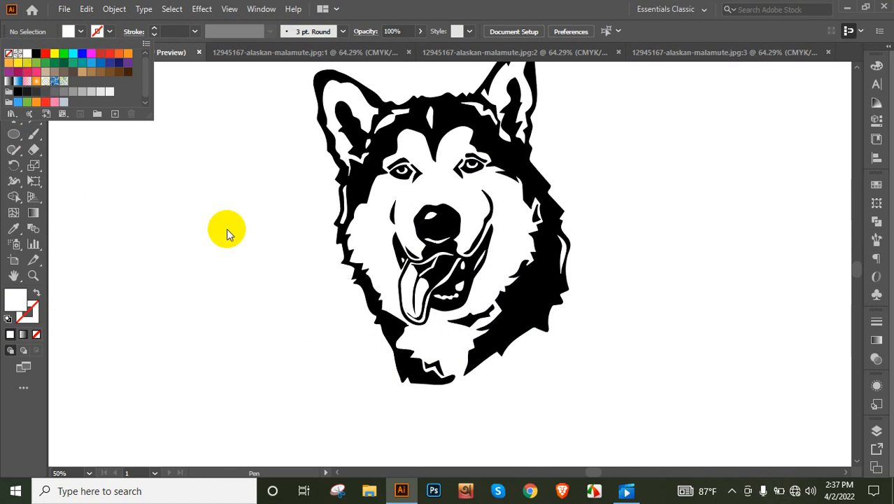
{"action": "left_click", "coordinate": [443, 383]}
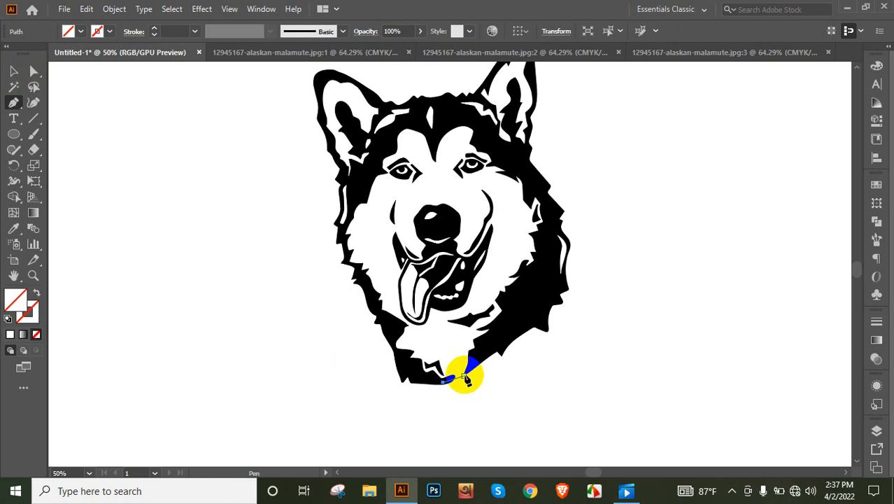
{"action": "left_click", "coordinate": [502, 345]}
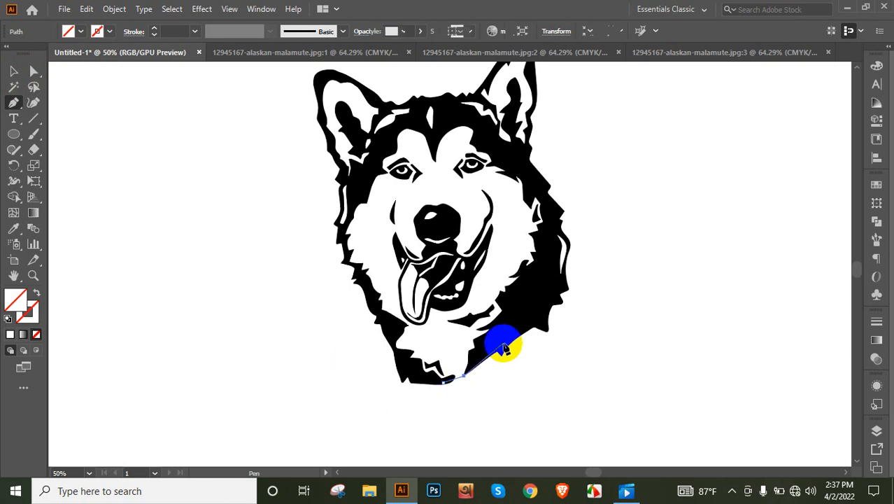
{"action": "left_click", "coordinate": [531, 297]}
{"action": "left_click", "coordinate": [548, 249]}
{"action": "left_click", "coordinate": [546, 245]}
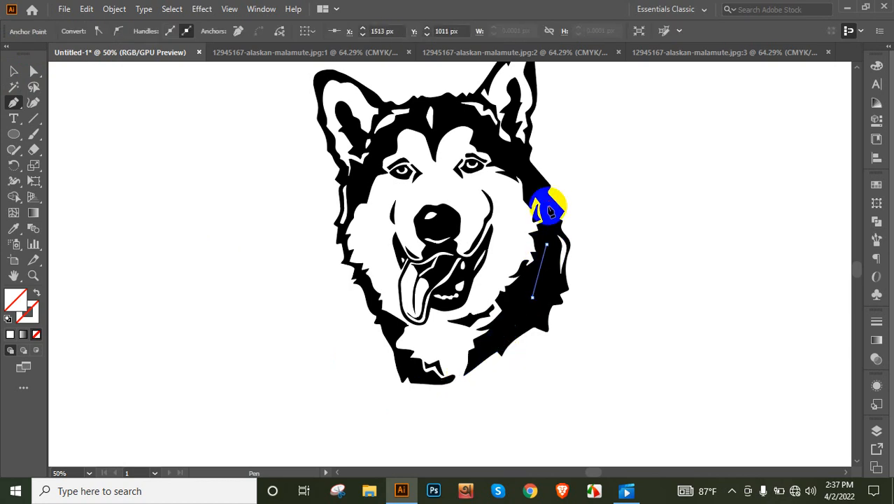
{"action": "left_click", "coordinate": [548, 206]}
- Continue the Pen path over the right brow, dip it at the forehead's centre, and carry it down past the left eye
{"action": "left_click", "coordinate": [523, 168]}
{"action": "left_click", "coordinate": [482, 132]}
{"action": "left_click", "coordinate": [465, 113]}
{"action": "left_click", "coordinate": [447, 118]}
{"action": "left_click", "coordinate": [434, 140]}
{"action": "left_click", "coordinate": [414, 121]}
{"action": "left_click", "coordinate": [389, 133]}
{"action": "left_click", "coordinate": [365, 179]}
{"action": "left_click", "coordinate": [355, 198]}
{"action": "left_click", "coordinate": [343, 222]}
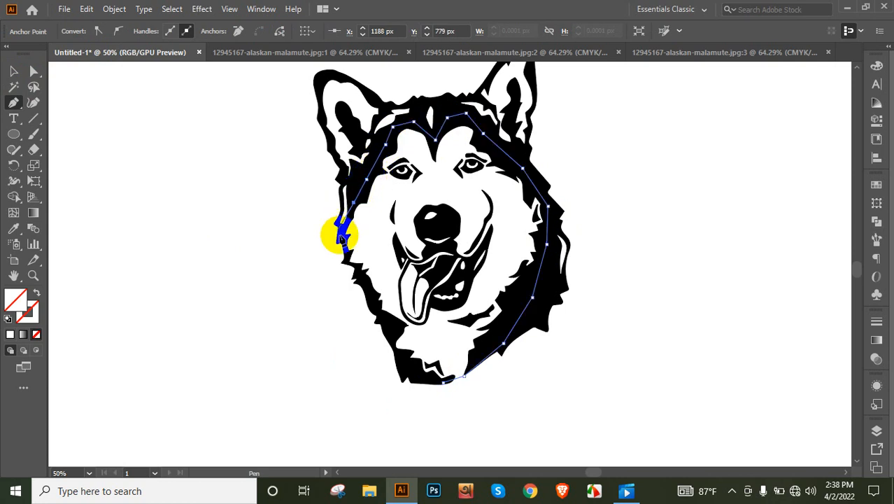
- Trace the path down the black fur of the left cheek and neck, and close it at its starting point
{"action": "left_click", "coordinate": [344, 238]}
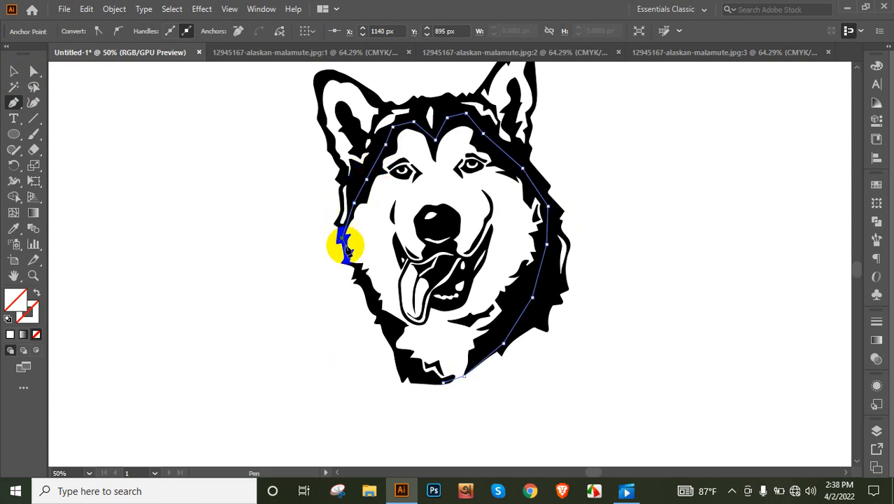
{"action": "left_click", "coordinate": [355, 267]}
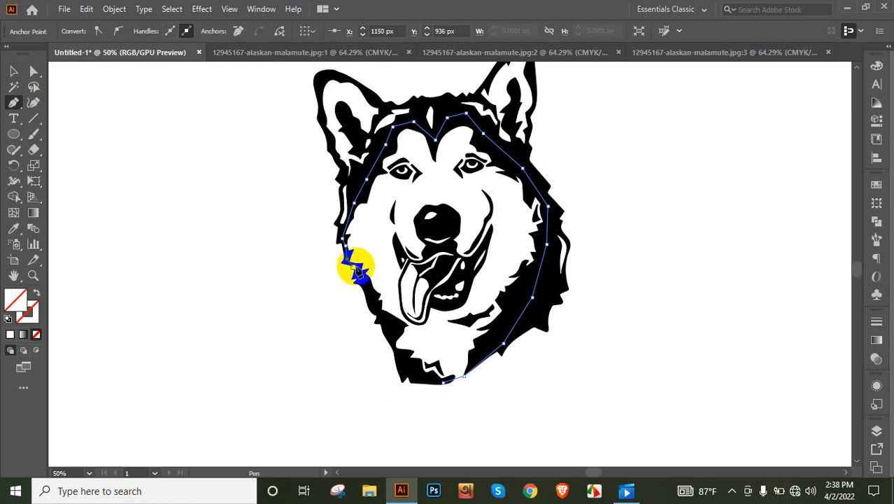
{"action": "scroll", "coordinate": [357, 269], "scroll_direction": "up", "scroll_amount": 4}
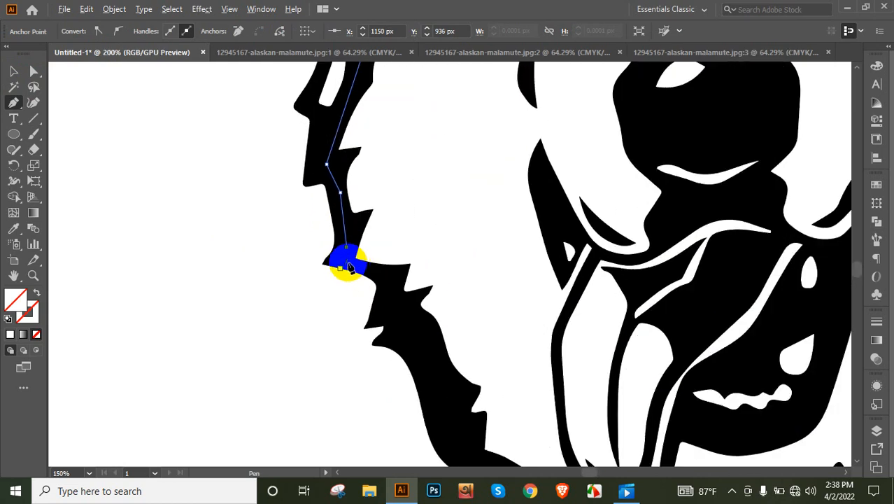
{"action": "left_click", "coordinate": [389, 277]}
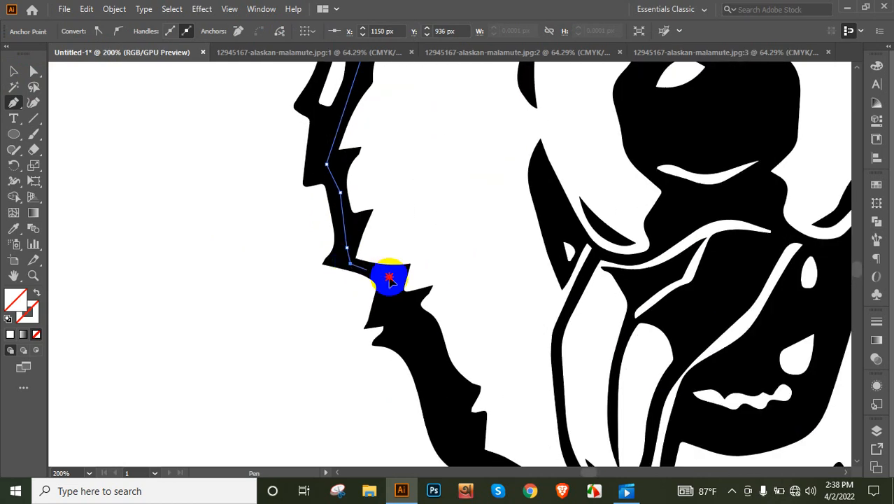
{"action": "left_click", "coordinate": [421, 350]}
{"action": "scroll", "coordinate": [434, 329], "scroll_direction": "down", "scroll_amount": 3}
{"action": "left_click", "coordinate": [453, 314]}
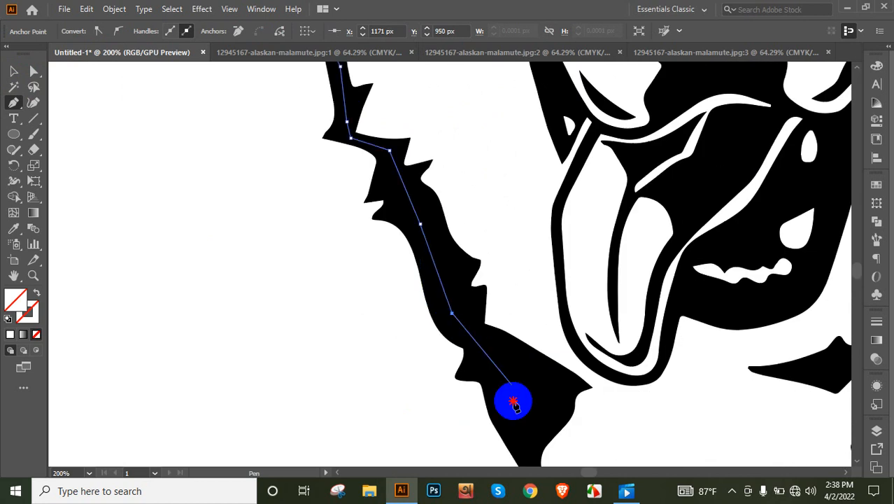
{"action": "left_click", "coordinate": [514, 404]}
{"action": "scroll", "coordinate": [515, 404], "scroll_direction": "down", "scroll_amount": 2}
{"action": "scroll", "coordinate": [518, 371], "scroll_direction": "down", "scroll_amount": 3}
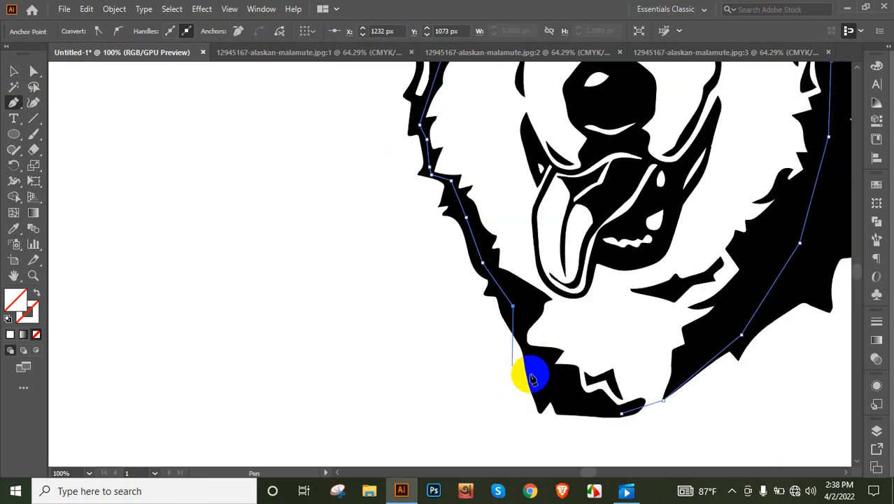
{"action": "left_click", "coordinate": [535, 380]}
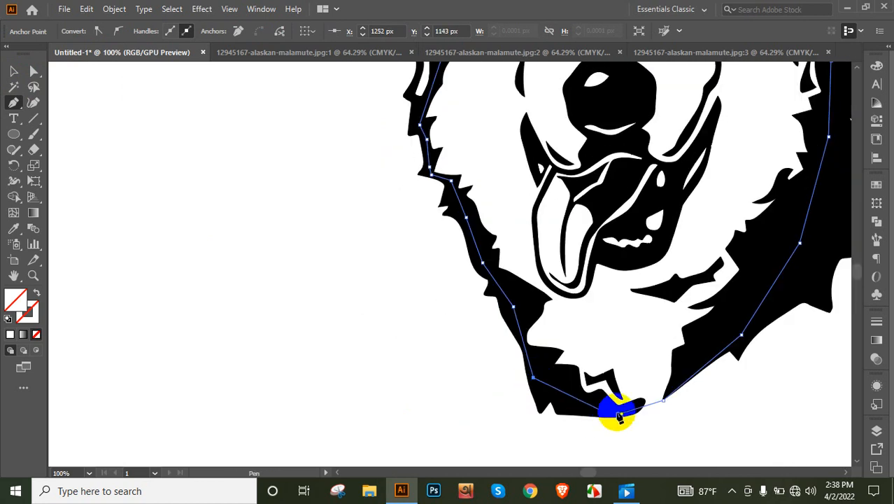
{"action": "left_click", "coordinate": [620, 413]}
{"action": "scroll", "coordinate": [621, 413], "scroll_direction": "down", "scroll_amount": 3}
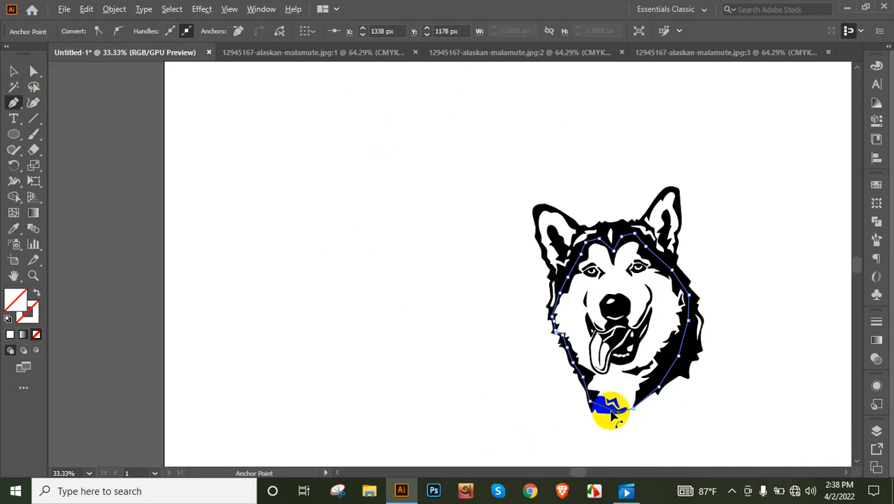
- Fill the closed face outline with the tan colour sampled from the second swatch square on the artboard
{"action": "left_click", "coordinate": [14, 70]}
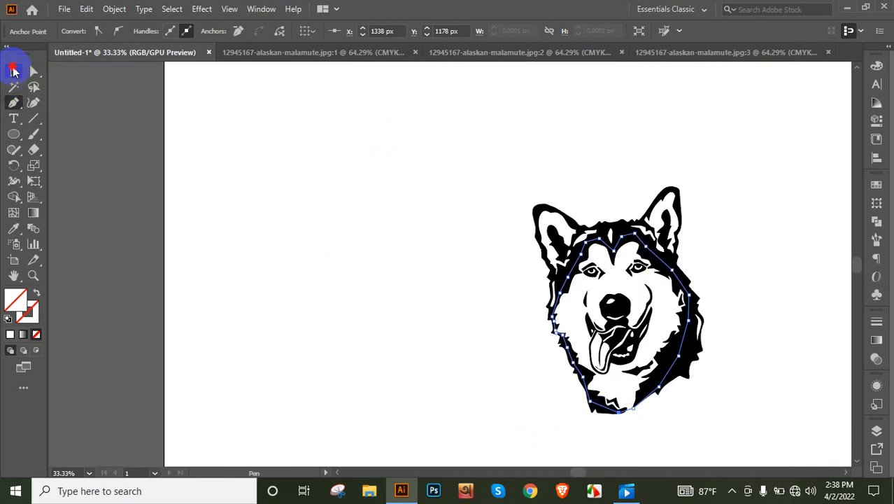
{"action": "left_click_drag", "start_coordinate": [479, 173], "coordinate": [293, 144]}
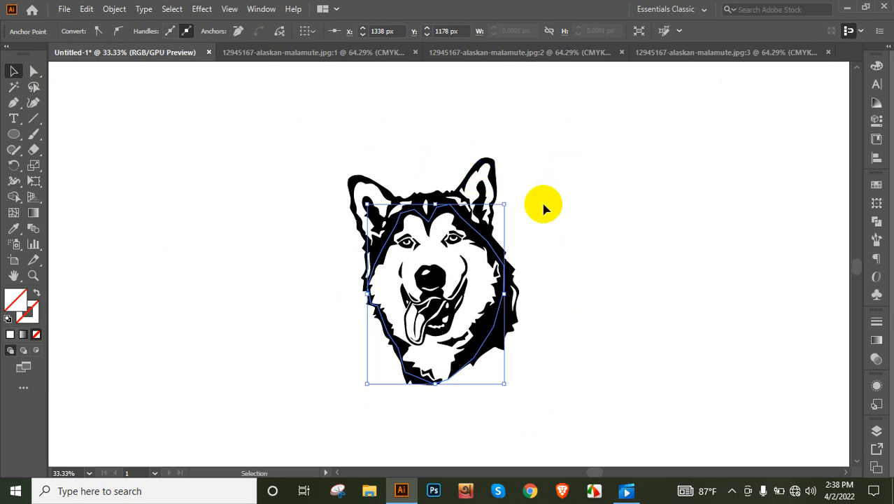
{"action": "scroll", "coordinate": [367, 210], "scroll_direction": "down", "scroll_amount": 1}
{"action": "scroll", "coordinate": [267, 195], "scroll_direction": "up", "scroll_amount": 2}
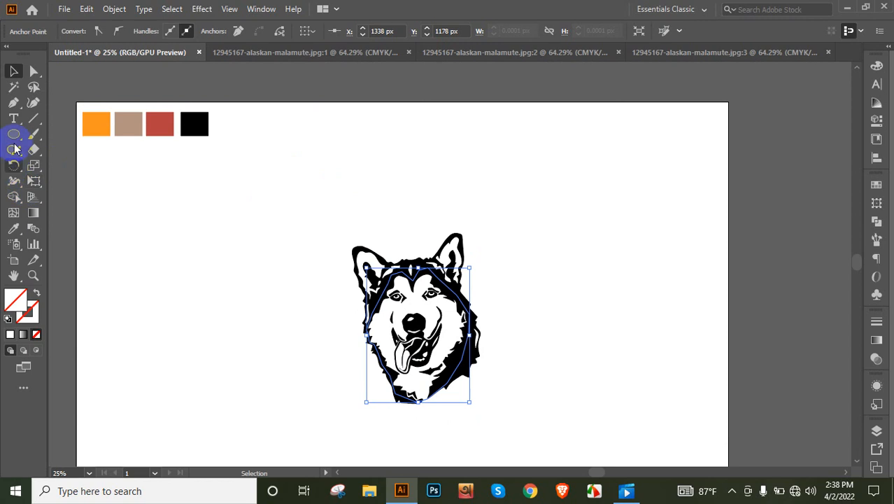
{"action": "left_click", "coordinate": [13, 228]}
{"action": "left_click", "coordinate": [135, 124]}
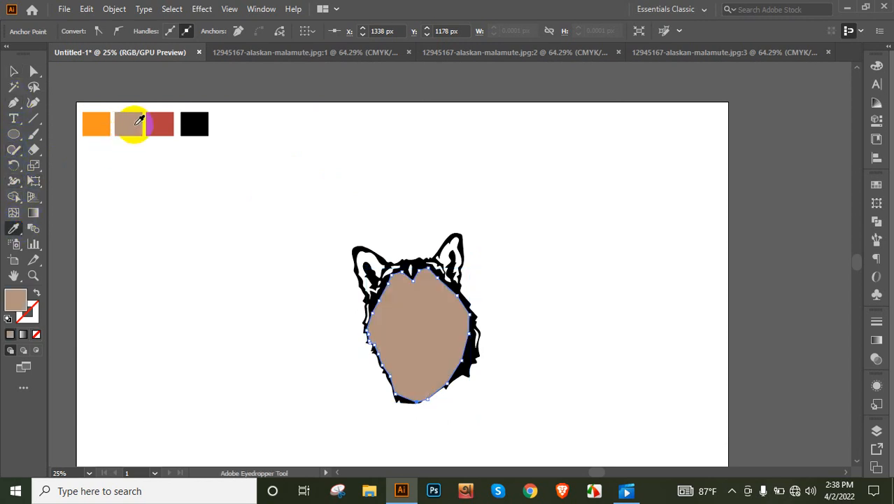
- Send the tan face shape to the back, behind the dog's black line art
{"action": "left_click", "coordinate": [12, 70]}
{"action": "right_click", "coordinate": [411, 296]}
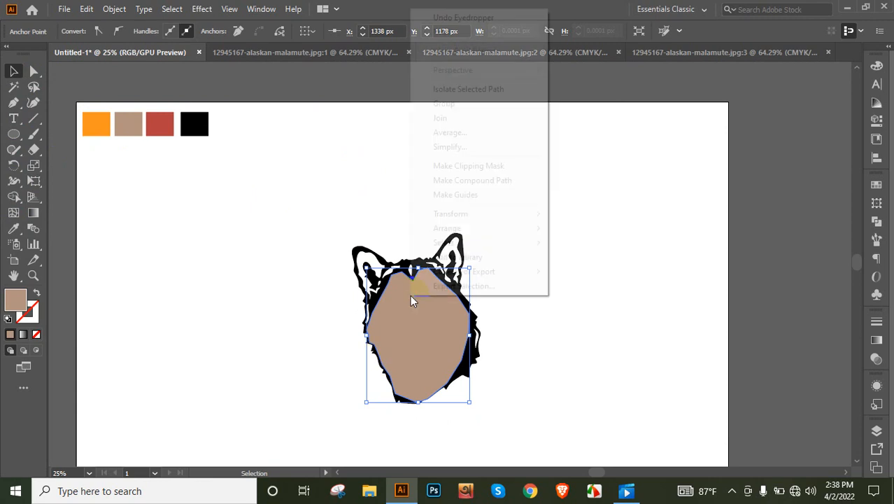
{"action": "mouse_move", "coordinate": [455, 228]}
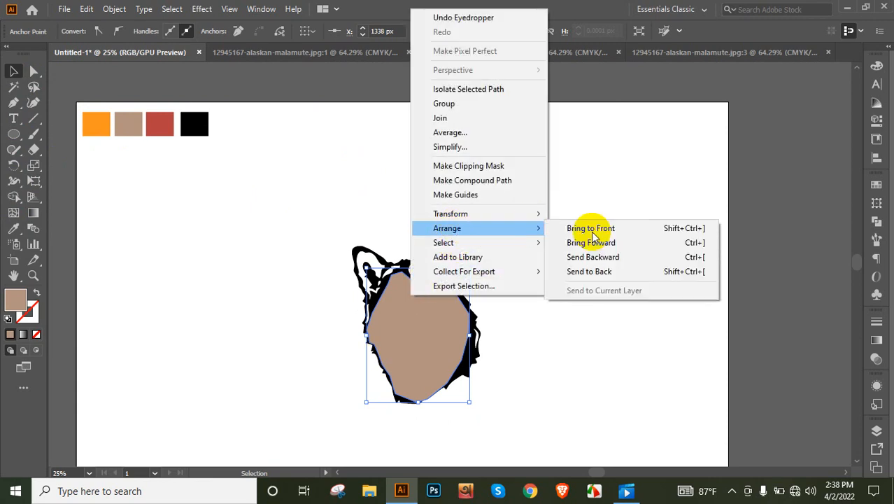
{"action": "left_click", "coordinate": [607, 269]}
{"action": "left_click", "coordinate": [521, 281]}
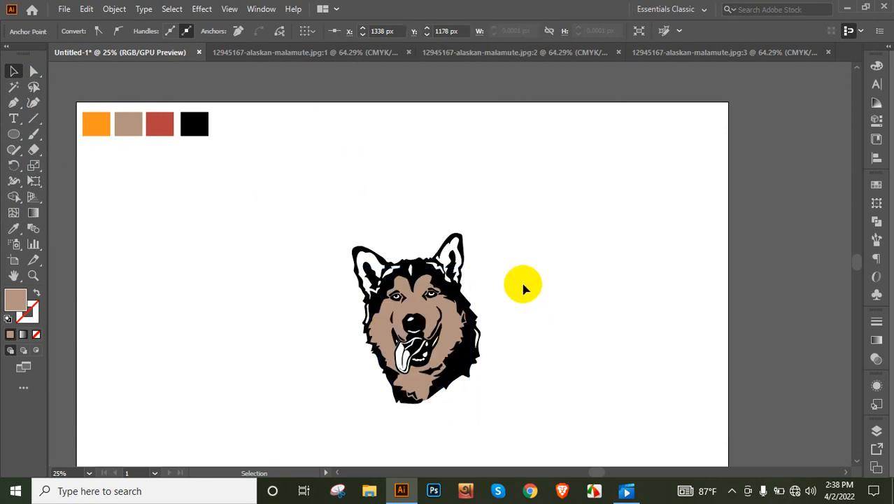
- Select the white shapes in both ears and across the forehead, and fill them with the tan sampled from the face
{"action": "scroll", "coordinate": [413, 295], "scroll_direction": "up", "scroll_amount": 2}
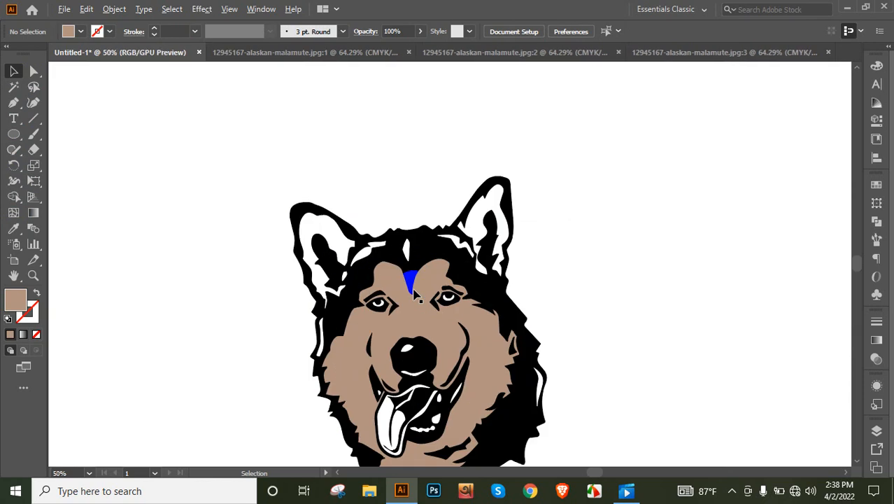
{"action": "scroll", "coordinate": [360, 214], "scroll_direction": "down", "scroll_amount": 2}
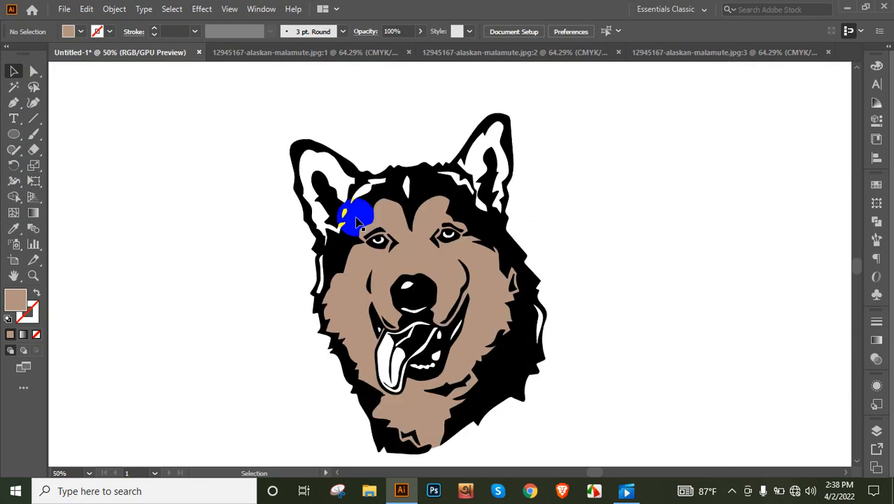
{"action": "left_click", "coordinate": [324, 164]}
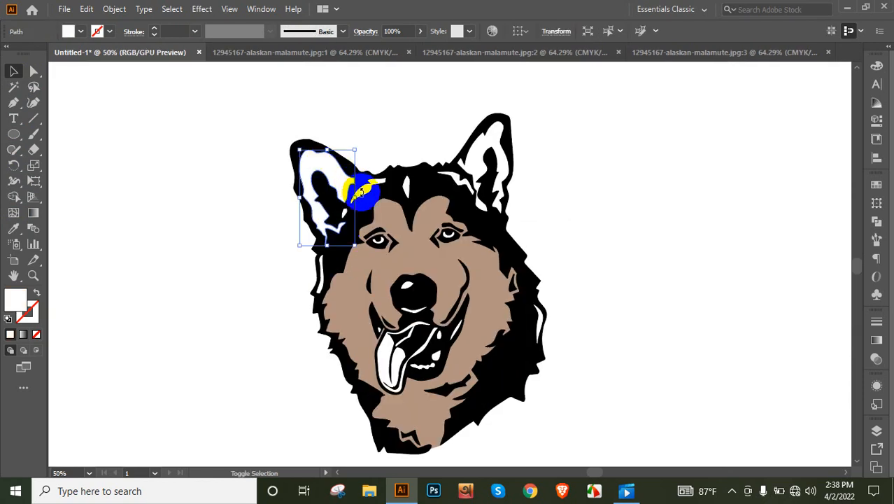
{"action": "left_click", "coordinate": [345, 217], "text": "shift"}
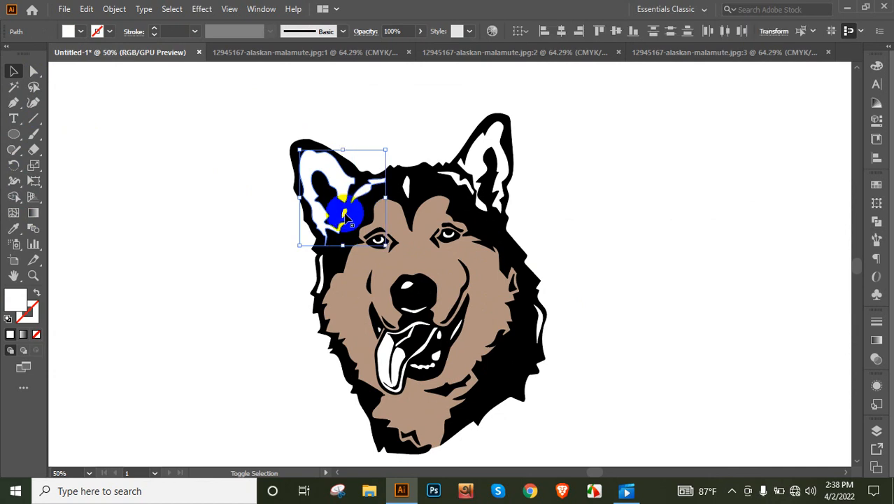
{"action": "left_click", "coordinate": [406, 188], "text": "shift"}
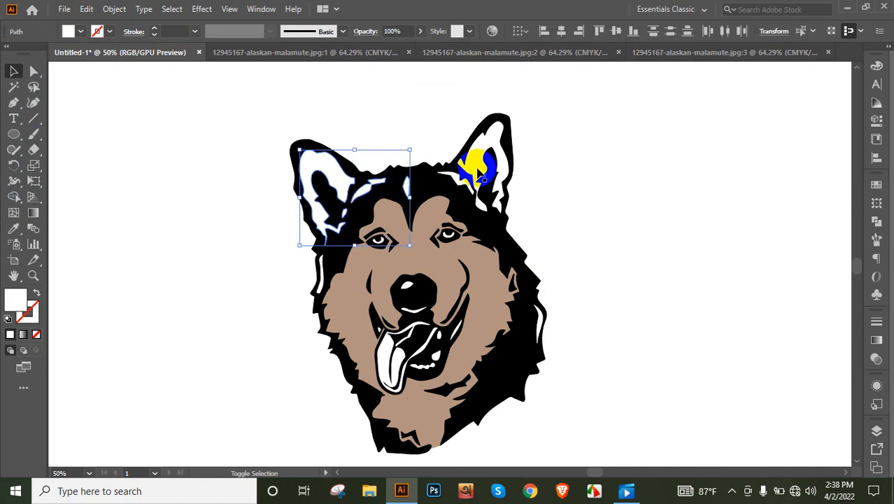
{"action": "left_click", "coordinate": [458, 183], "text": "shift"}
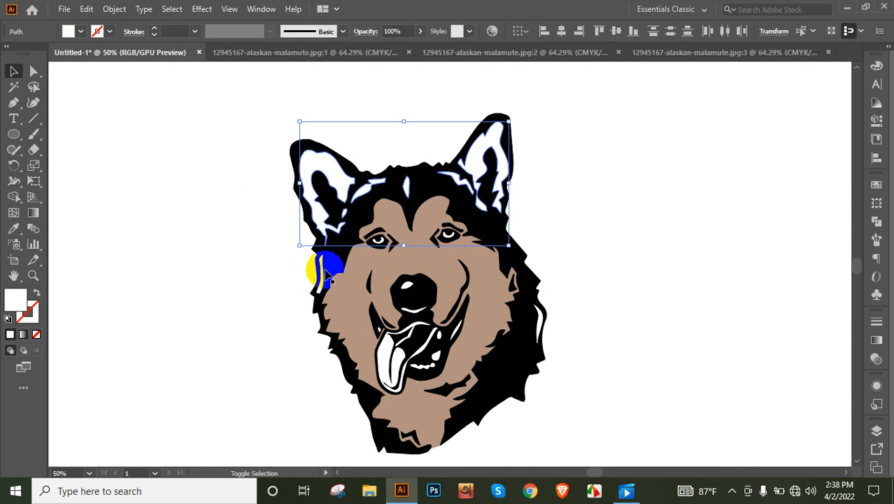
{"action": "left_click", "coordinate": [13, 227]}
{"action": "left_click", "coordinate": [255, 224]}
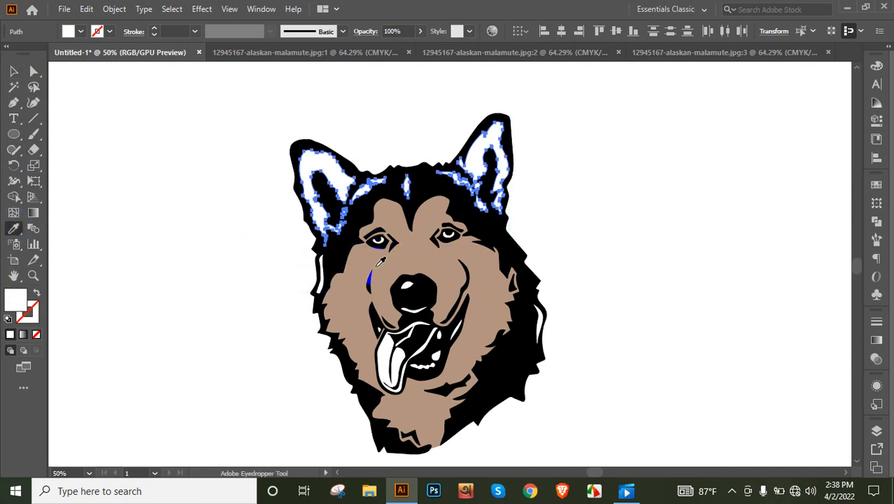
{"action": "left_click", "coordinate": [378, 265]}
{"action": "left_click", "coordinate": [163, 212]}
{"action": "left_click", "coordinate": [11, 73]}
{"action": "left_click", "coordinate": [110, 120]}
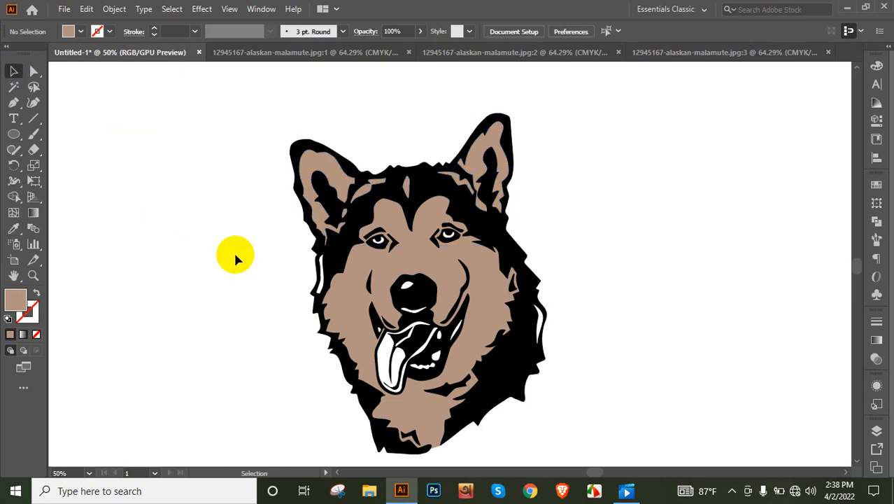
- Fill the white slivers at both sides of the head, the nose highlights and the mouth-corner marks with black sampled from the fur
{"action": "left_click", "coordinate": [326, 281]}
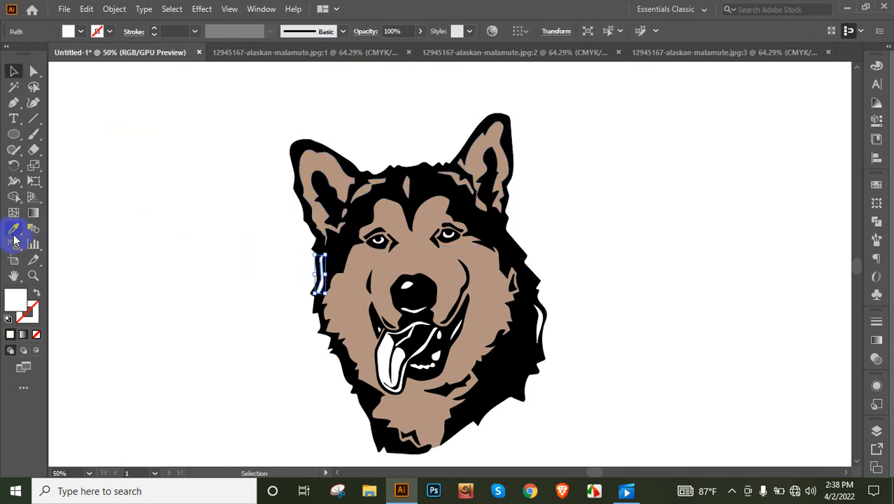
{"action": "left_click", "coordinate": [543, 319], "text": "shift"}
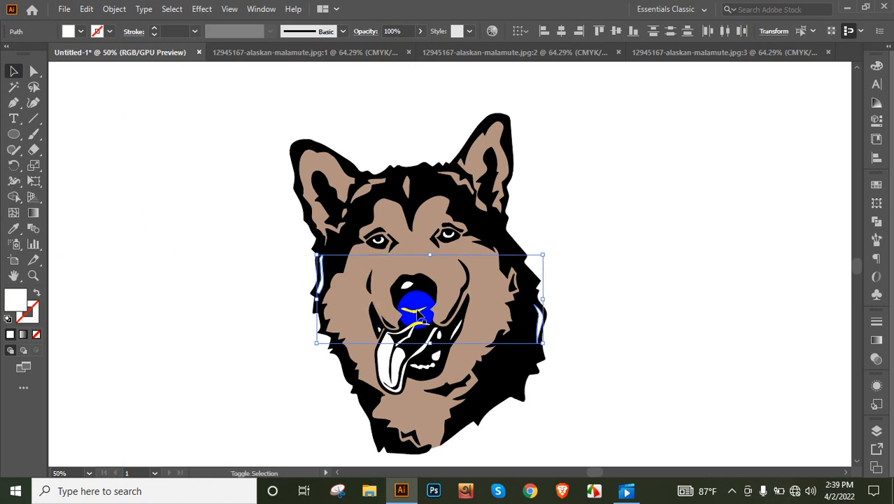
{"action": "mouse_move", "coordinate": [417, 315]}
{"action": "left_mouse_down"}
{"action": "mouse_move", "coordinate": [413, 292]}
{"action": "mouse_move", "coordinate": [460, 337]}
{"action": "mouse_move", "coordinate": [405, 328]}
{"action": "mouse_move", "coordinate": [382, 334]}
{"action": "mouse_move", "coordinate": [386, 341]}
{"action": "left_mouse_up"}
{"action": "left_click", "coordinate": [13, 229]}
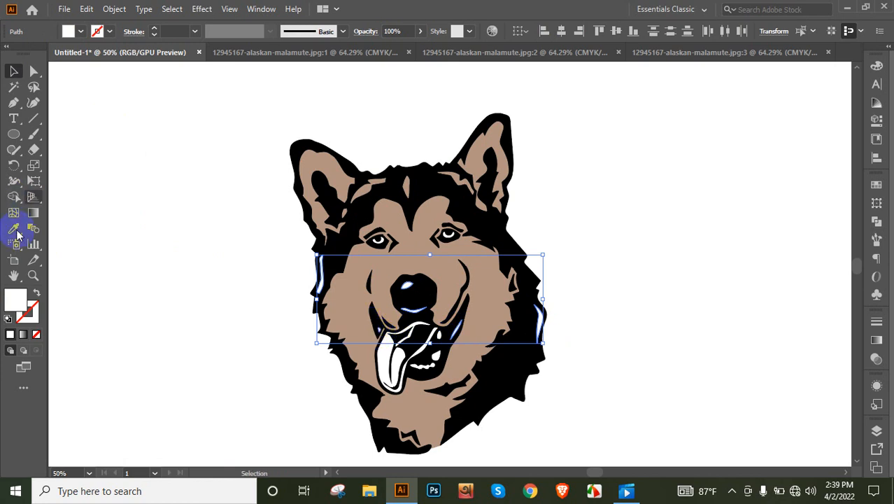
{"action": "left_click", "coordinate": [344, 241]}
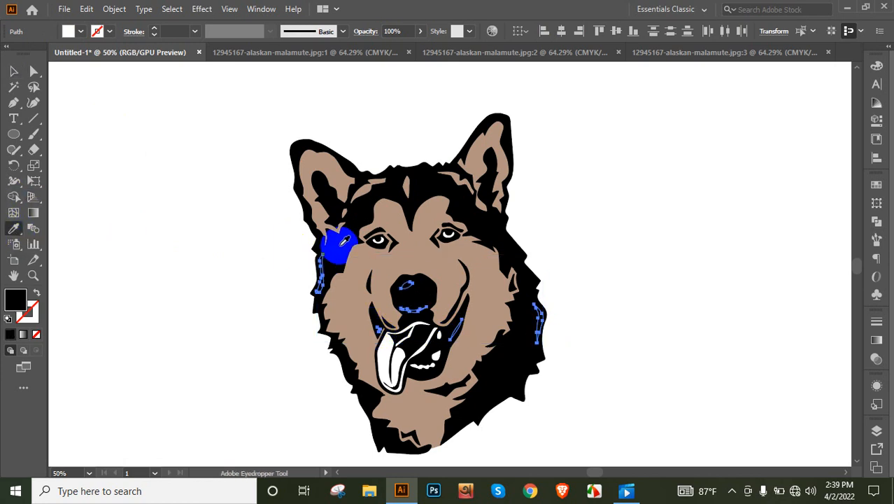
{"action": "left_click", "coordinate": [13, 70]}
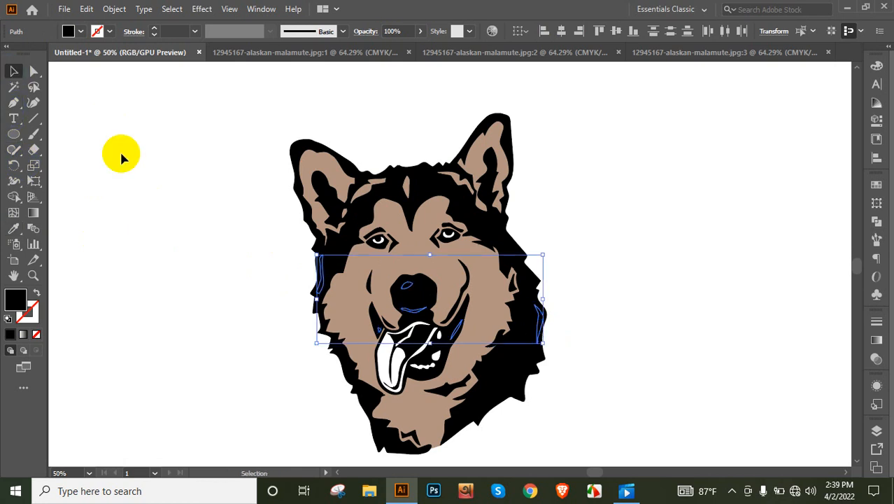
{"action": "left_click", "coordinate": [120, 157]}
- Fill the white tongue shape with the red sampled from the third swatch square, leaving the teeth white
{"action": "left_click_drag", "start_coordinate": [381, 367], "coordinate": [447, 342]}
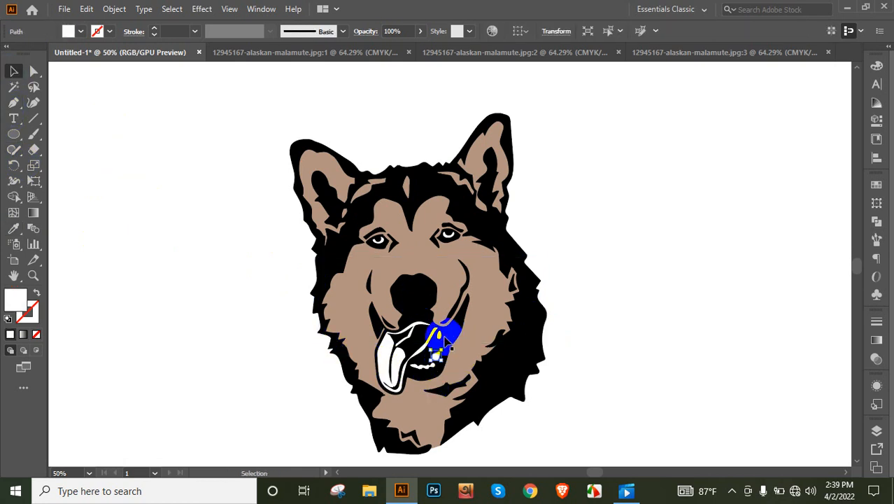
{"action": "left_click", "coordinate": [229, 344]}
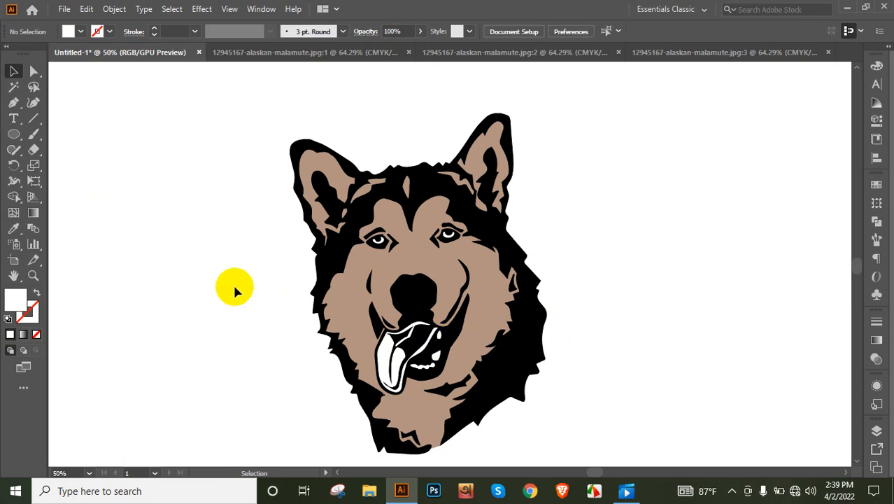
{"action": "scroll", "coordinate": [235, 286], "scroll_direction": "down", "scroll_amount": 2}
{"action": "left_click_drag", "start_coordinate": [365, 249], "coordinate": [511, 227]}
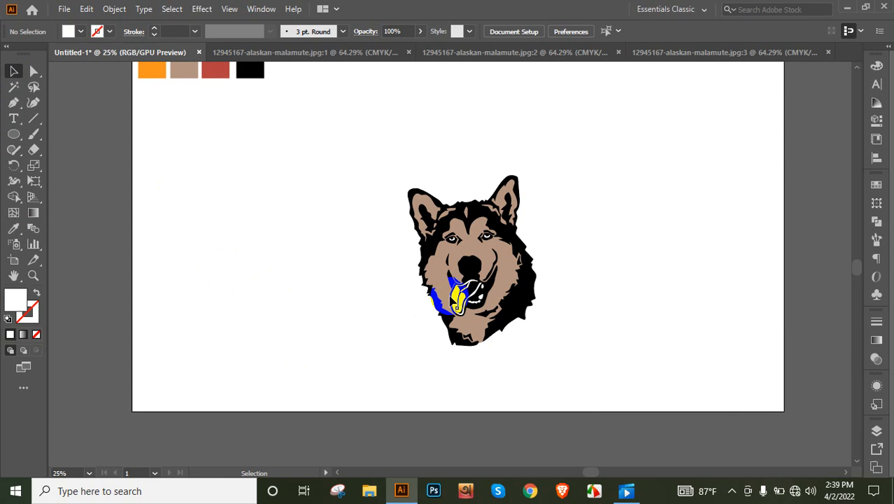
{"action": "left_click", "coordinate": [458, 299]}
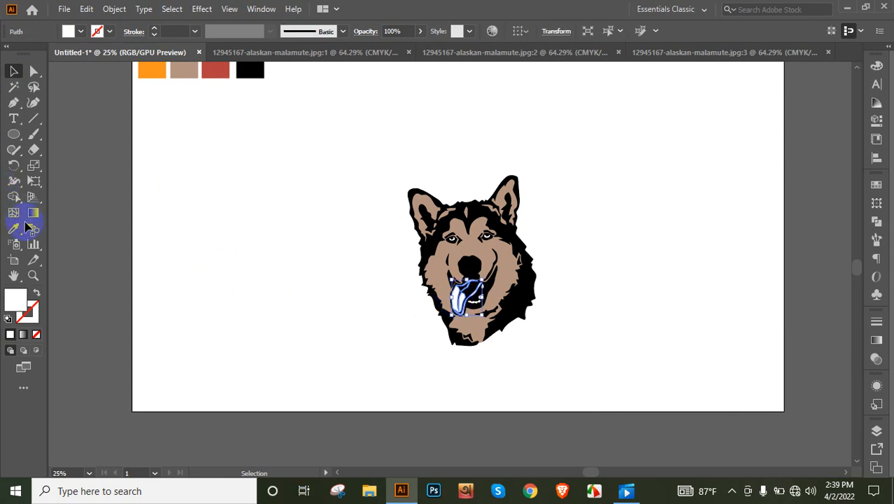
{"action": "left_click", "coordinate": [15, 228]}
{"action": "left_click", "coordinate": [215, 70]}
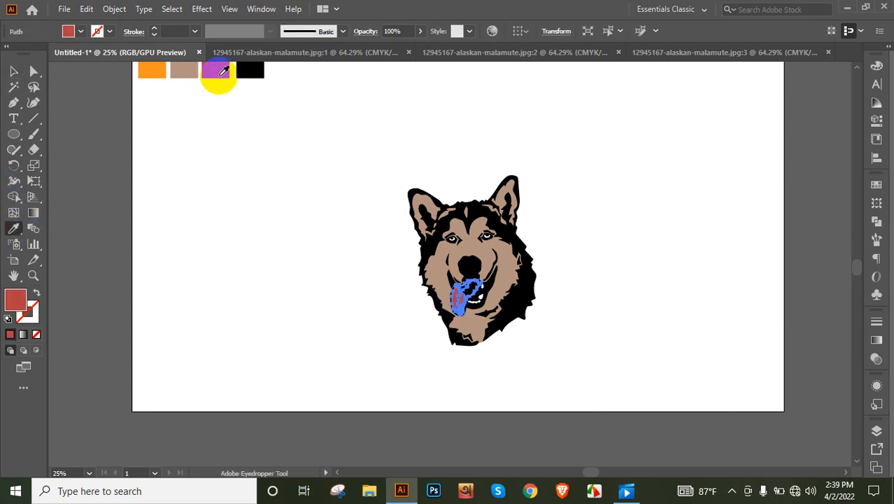
{"action": "left_click", "coordinate": [13, 70]}
{"action": "left_click", "coordinate": [356, 169]}
- Select all parts of the dog's head and group them into one object
{"action": "left_click_drag", "start_coordinate": [351, 151], "coordinate": [547, 348]}
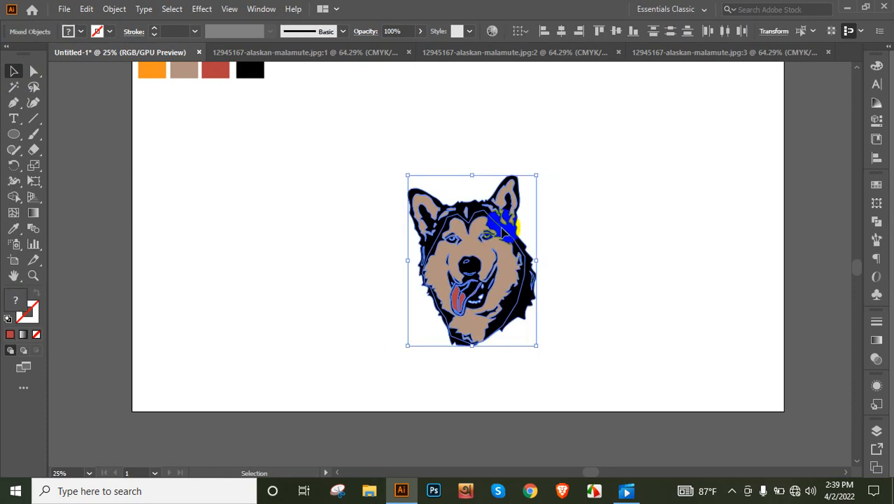
{"action": "right_click", "coordinate": [503, 228]}
{"action": "left_click", "coordinate": [559, 328]}
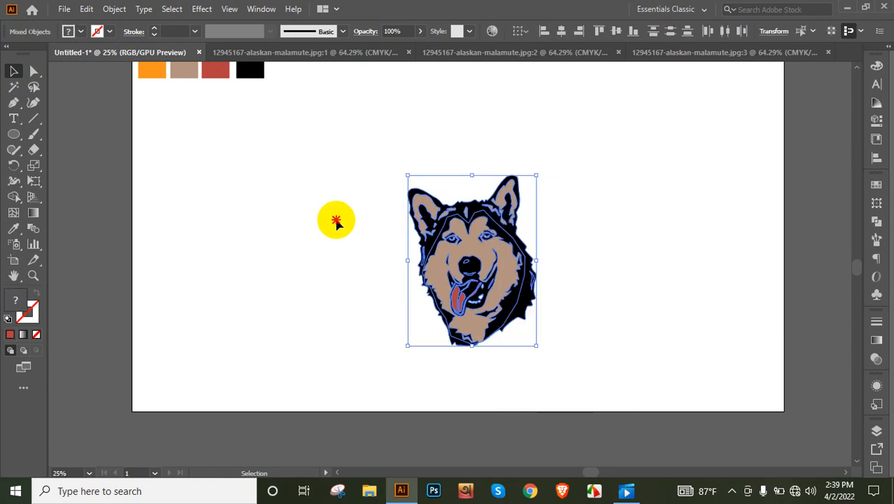
{"action": "left_click", "coordinate": [222, 185]}
- Draw a large circle beside the dog's head and fill it with the orange sampled from the first swatch square
{"action": "scroll", "coordinate": [6, 133], "scroll_direction": "up", "scroll_amount": 1}
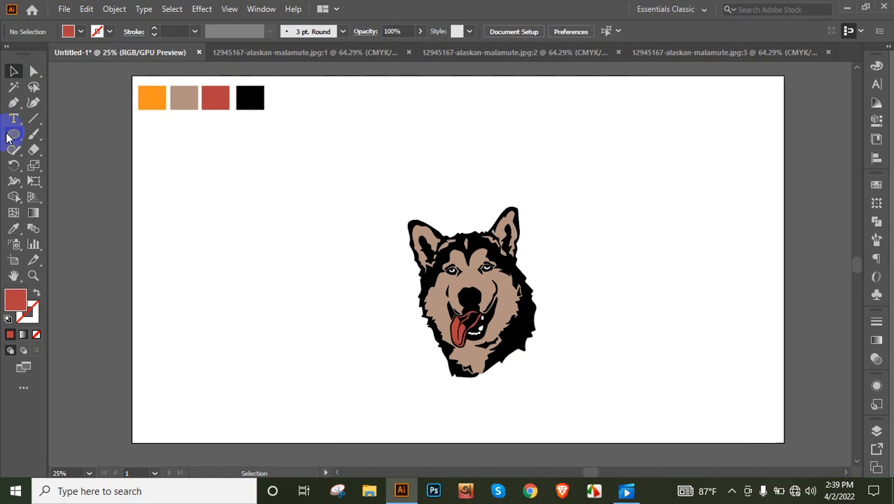
{"action": "left_click", "coordinate": [9, 136]}
{"action": "left_click_drag", "start_coordinate": [214, 164], "coordinate": [381, 331]}
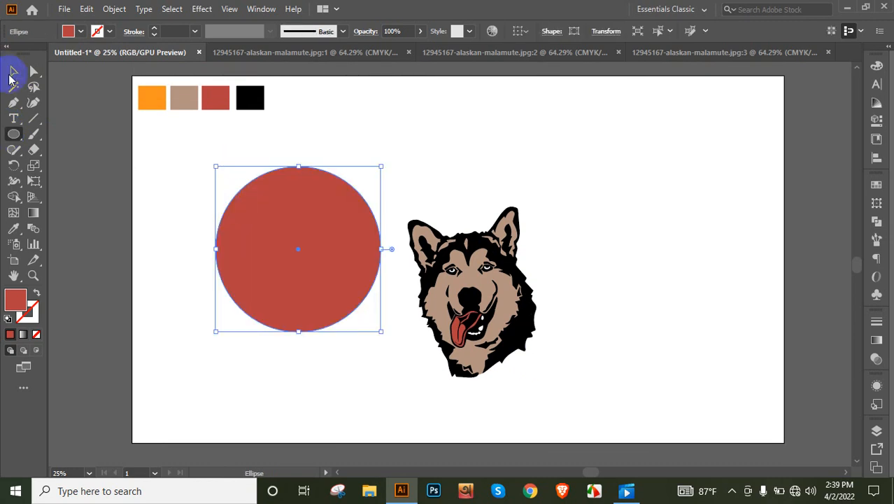
{"action": "left_click", "coordinate": [13, 72]}
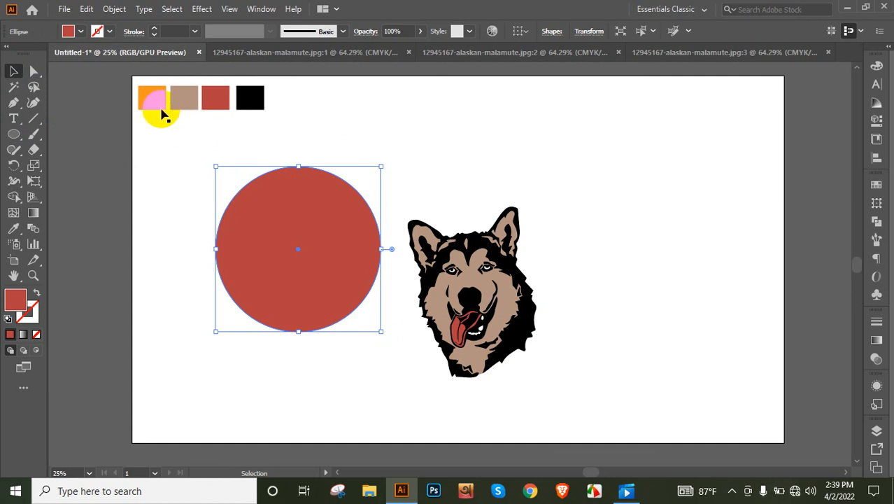
{"action": "left_click", "coordinate": [13, 228]}
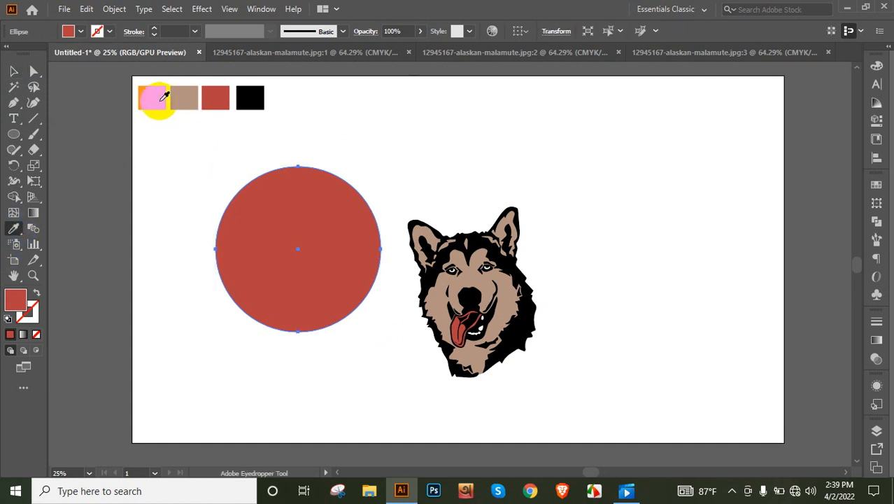
{"action": "left_click", "coordinate": [164, 96]}
{"action": "left_click", "coordinate": [13, 72]}
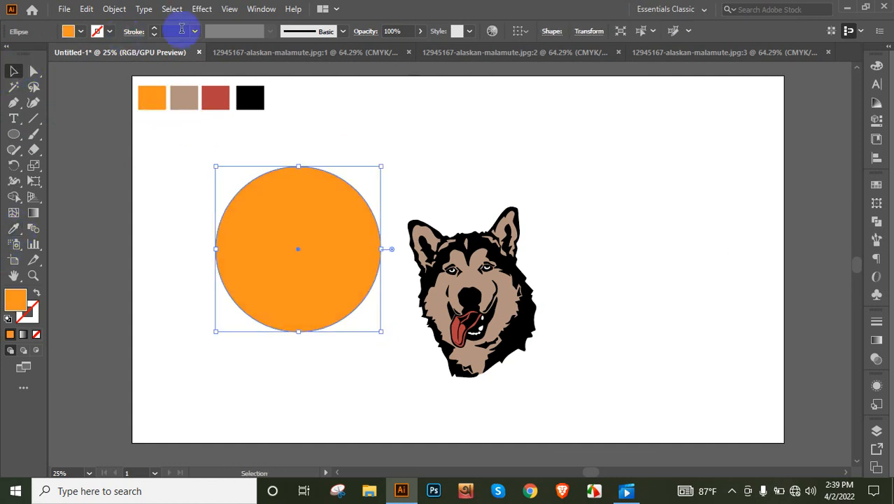
- Give the orange circle a 40 pt black stroke
{"action": "left_click", "coordinate": [195, 31]}
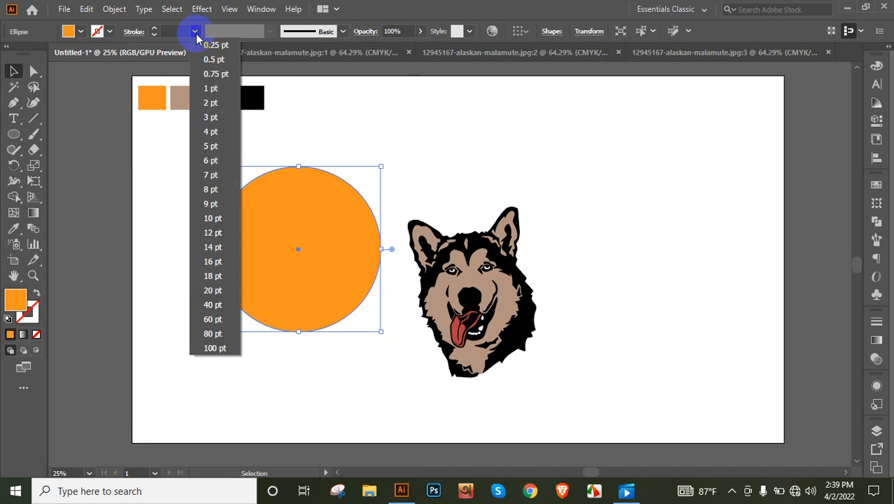
{"action": "left_click", "coordinate": [212, 305]}
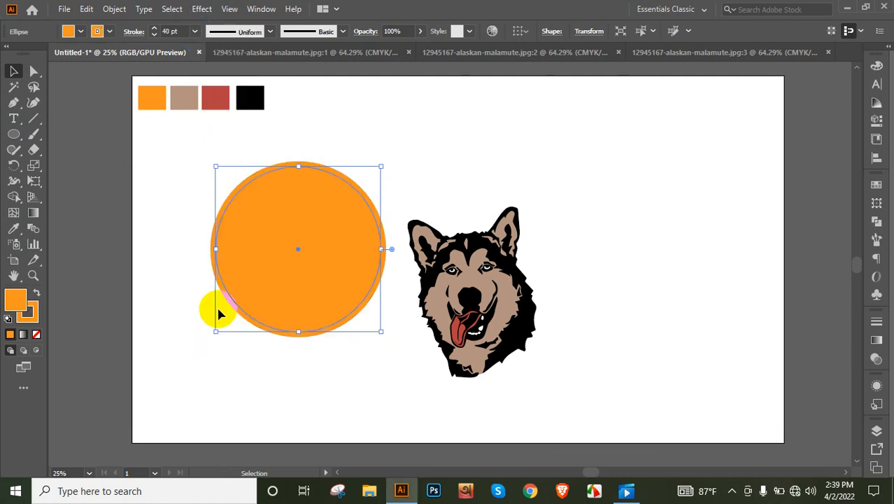
{"action": "left_click", "coordinate": [109, 32]}
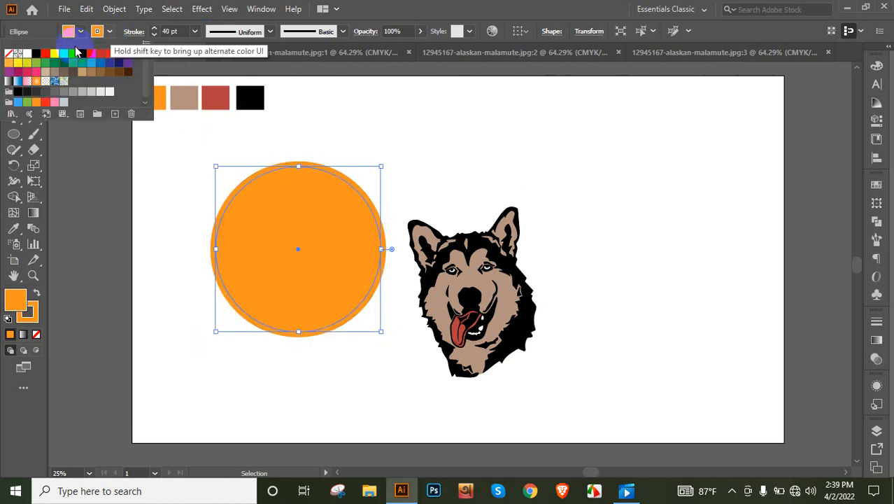
{"action": "left_click", "coordinate": [36, 53]}
{"action": "left_click", "coordinate": [325, 209]}
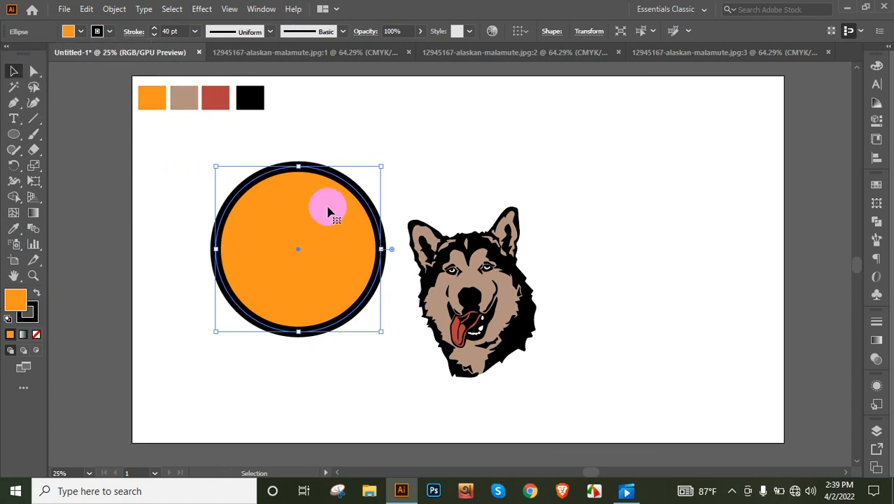
- Move the orange circle onto the dog's head and send it to the back as a round backdrop
{"action": "left_click", "coordinate": [273, 236]}
{"action": "left_click_drag", "start_coordinate": [273, 239], "coordinate": [450, 283]}
{"action": "right_click", "coordinate": [450, 283]}
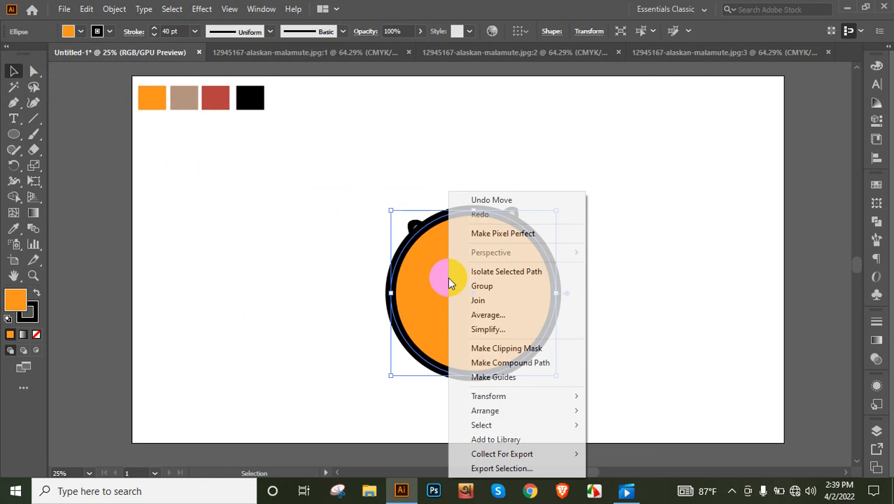
{"action": "mouse_move", "coordinate": [573, 409]}
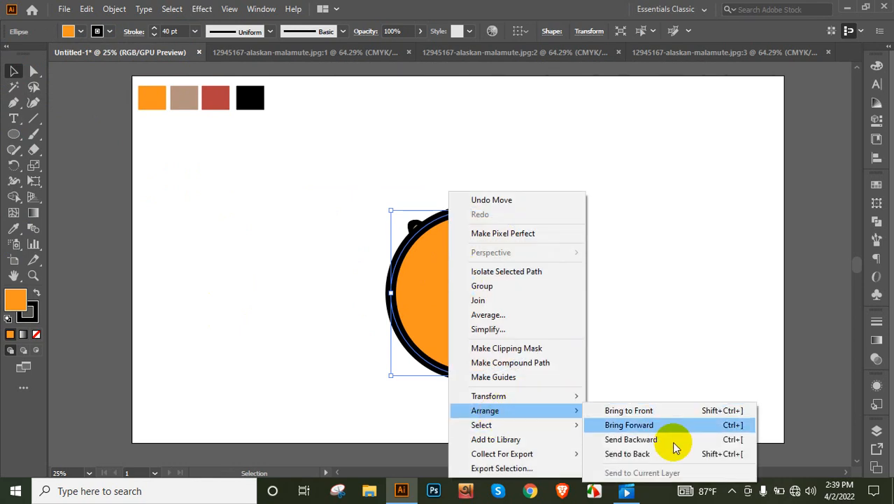
{"action": "left_click", "coordinate": [628, 454]}
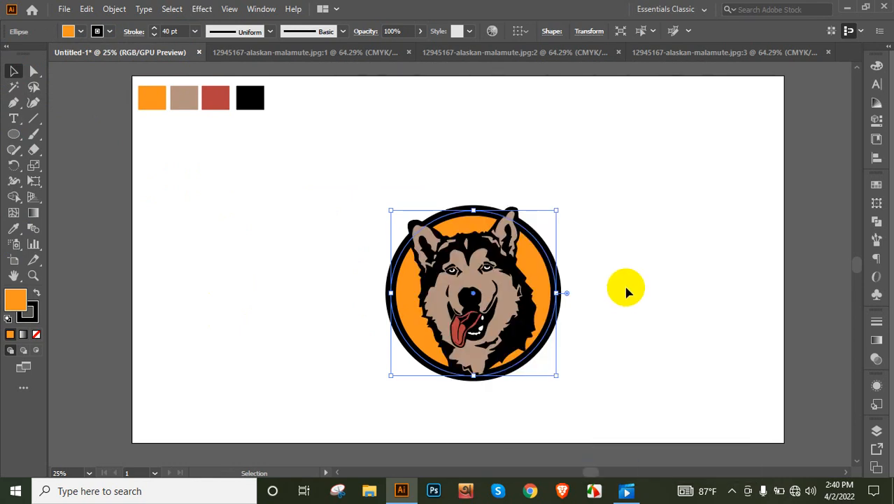
- Select the dog's head and the orange circle together and align their centres horizontally and vertically
{"action": "left_click", "coordinate": [639, 194]}
{"action": "left_click_drag", "start_coordinate": [524, 297], "coordinate": [526, 297]}
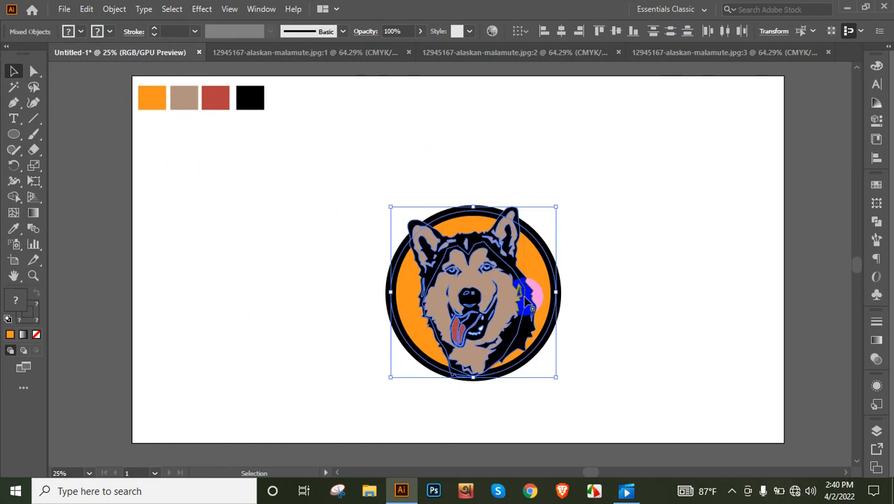
{"action": "left_click", "coordinate": [564, 31]}
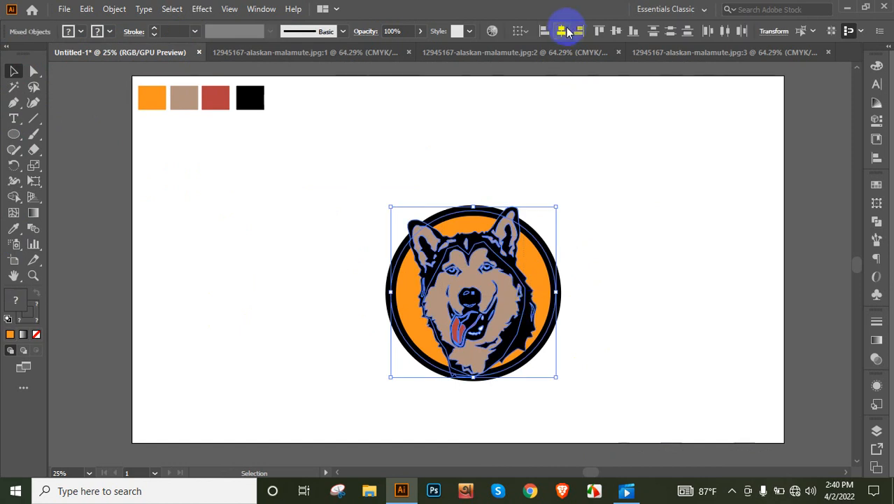
{"action": "left_click", "coordinate": [616, 31]}
{"action": "left_click", "coordinate": [571, 205]}
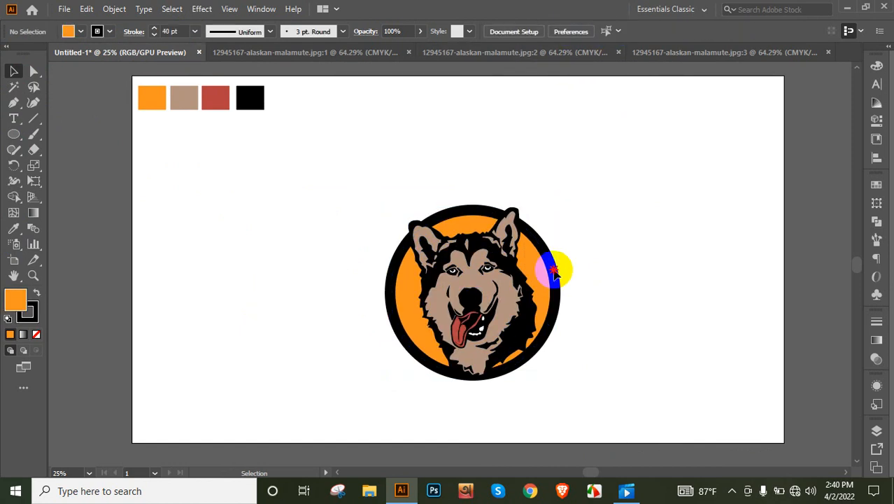
- Shrink the orange circle slightly around its centre behind the dog's head and set its stroke to 30 pt
{"action": "left_click", "coordinate": [551, 265]}
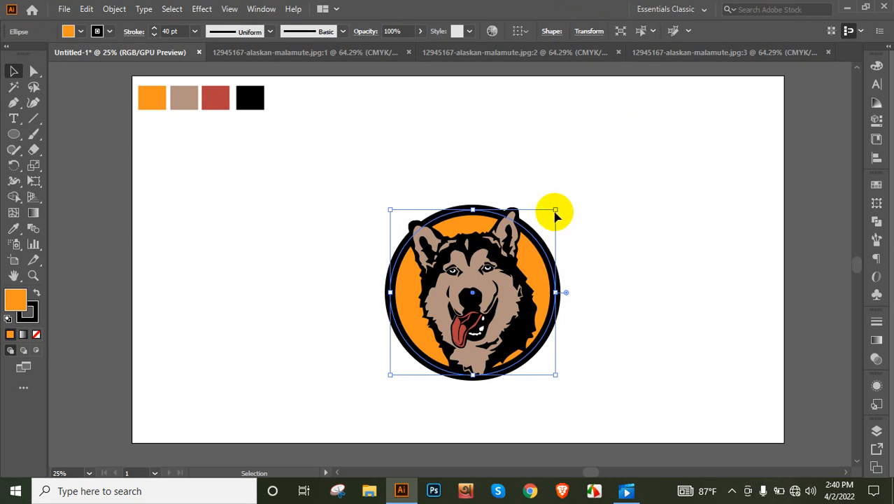
{"action": "left_click_drag", "start_coordinate": [554, 209], "coordinate": [550, 218]}
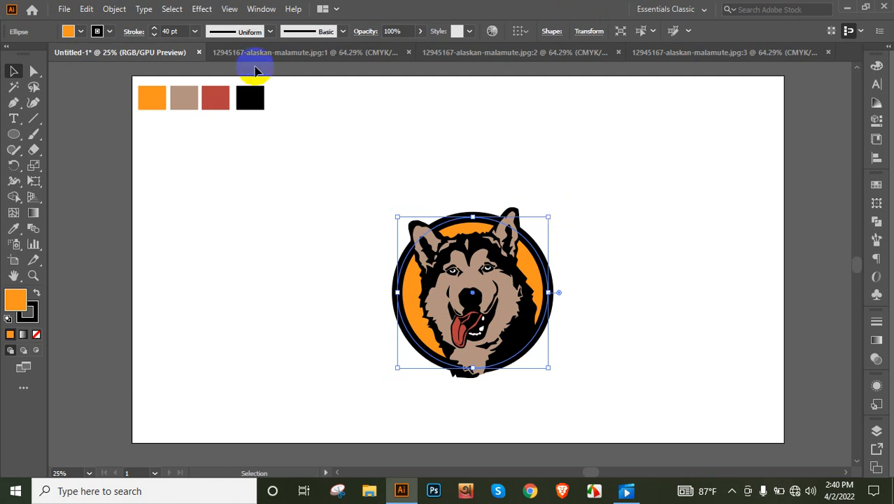
{"action": "left_click", "coordinate": [154, 34]}
{"action": "left_click", "coordinate": [154, 35]}
{"action": "left_click", "coordinate": [154, 34]}
{"action": "left_click", "coordinate": [154, 34]}
{"action": "left_click", "coordinate": [154, 34]}
{"action": "left_click", "coordinate": [246, 200]}
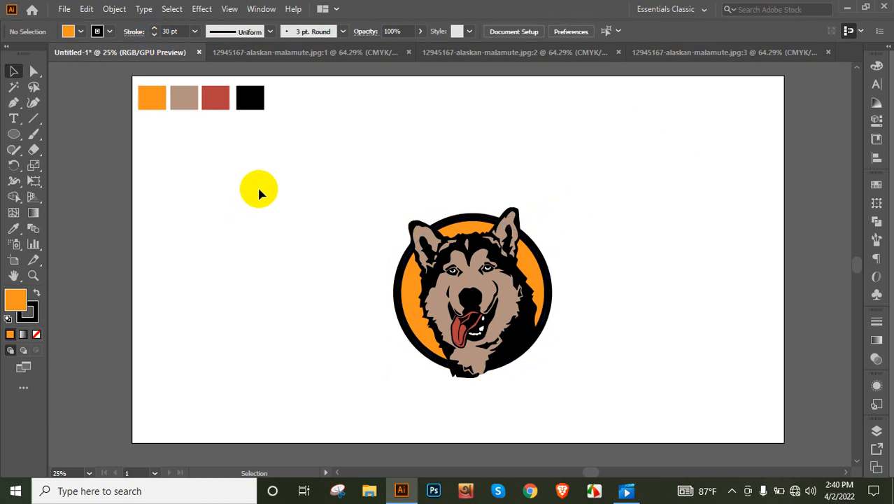
{"action": "scroll", "coordinate": [301, 201], "scroll_direction": "down", "scroll_amount": 1}
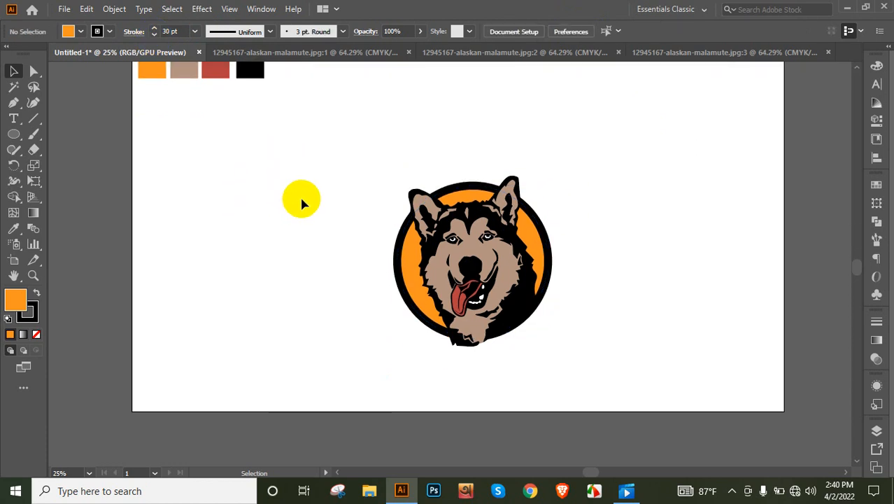
{"action": "left_click", "coordinate": [525, 302]}
{"action": "left_click", "coordinate": [572, 341]}
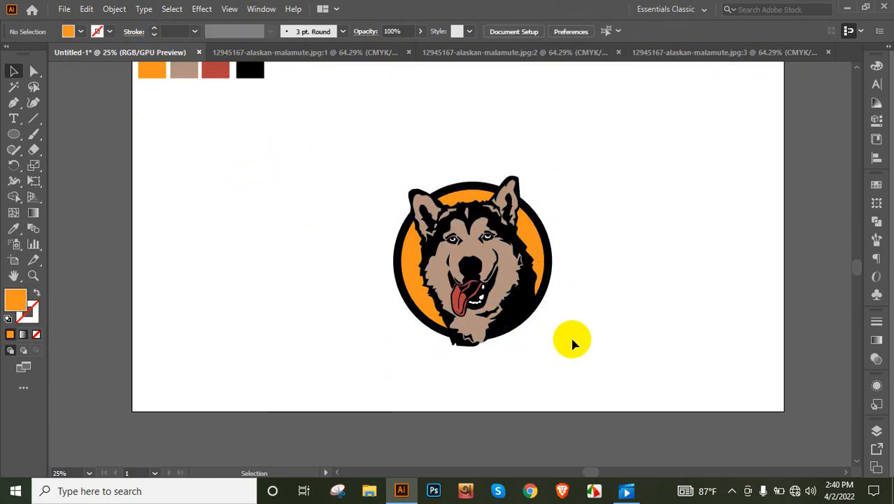
{"action": "scroll", "coordinate": [572, 343], "scroll_direction": "up", "scroll_amount": 1}
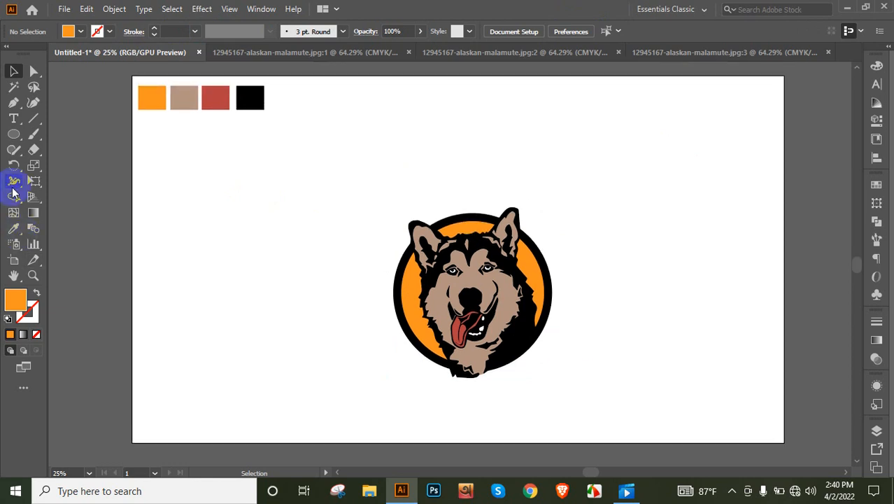
- Add the text "grizzly" in black Courgette Regular beside the badge and enlarge it to about 200 pt
{"action": "left_click", "coordinate": [14, 118]}
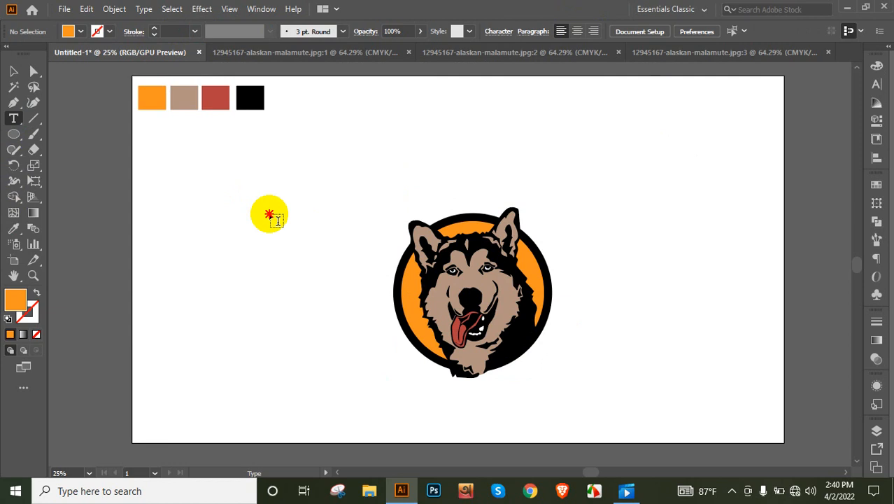
{"action": "left_click", "coordinate": [270, 213]}
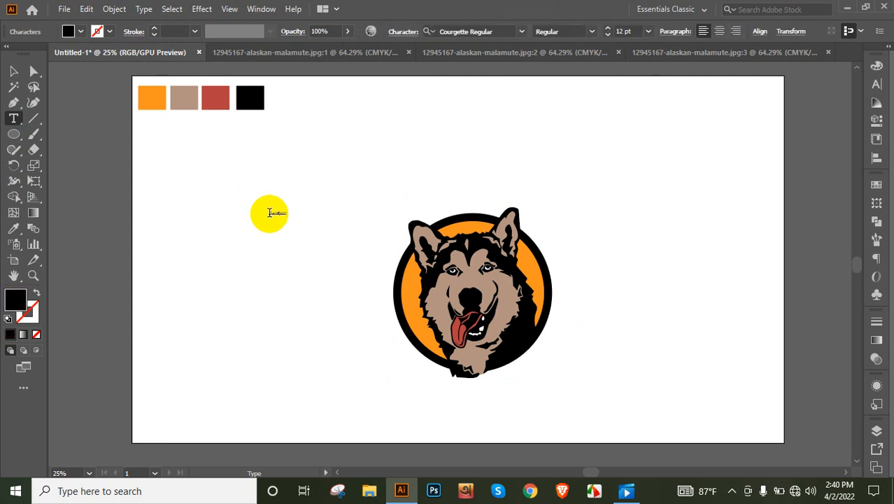
{"action": "key", "text": "BackSpace"}
{"action": "left_click", "coordinate": [14, 71]}
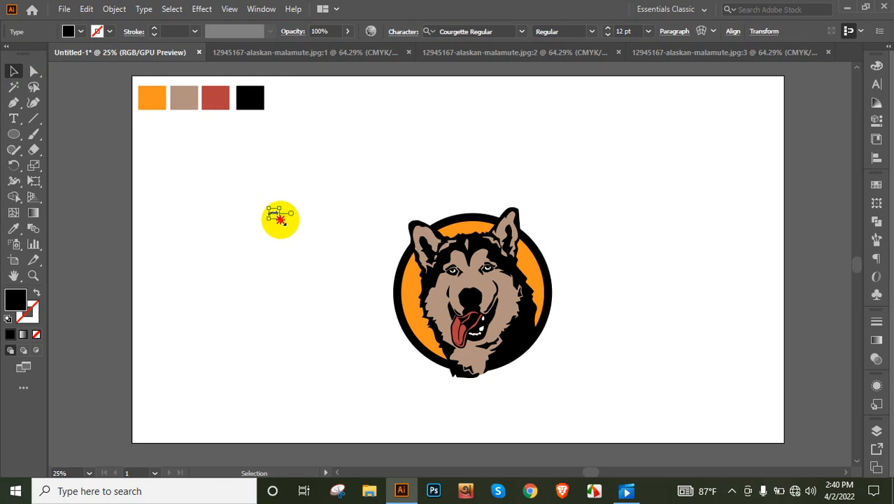
{"action": "left_click_drag", "start_coordinate": [281, 220], "coordinate": [483, 379]}
- Move the word "grizzly" directly below the dog badge and enlarge it to about 219 pt, matching the circle's width
{"action": "scroll", "coordinate": [355, 317], "scroll_direction": "down", "scroll_amount": 2}
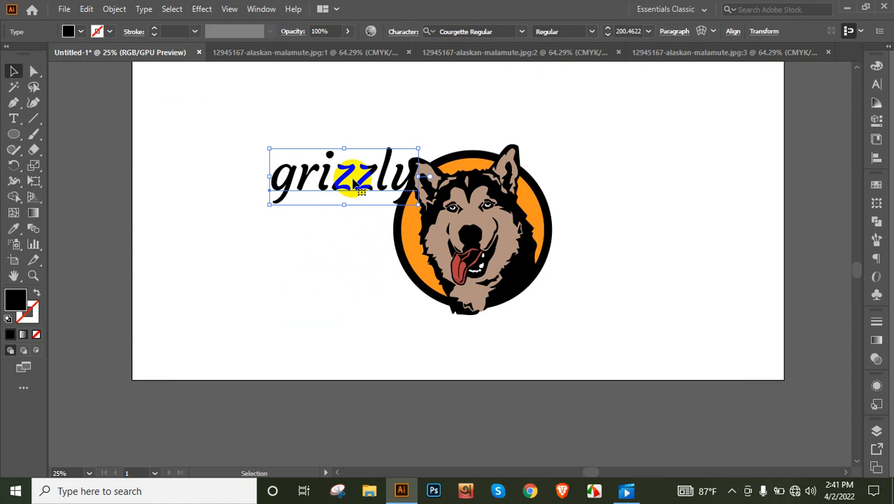
{"action": "left_click", "coordinate": [411, 233]}
{"action": "left_click_drag", "start_coordinate": [412, 237], "coordinate": [487, 338]}
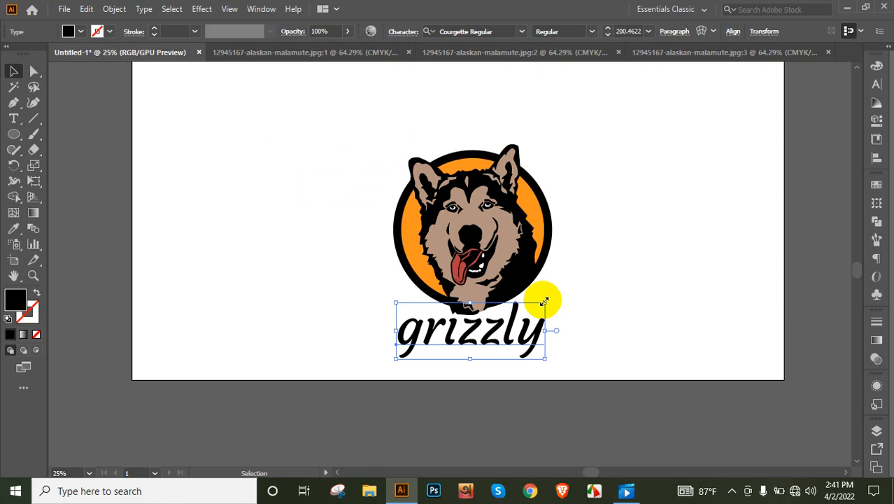
{"action": "left_click_drag", "start_coordinate": [549, 299], "coordinate": [560, 297]}
{"action": "scroll", "coordinate": [594, 287], "scroll_direction": "up", "scroll_amount": 3}
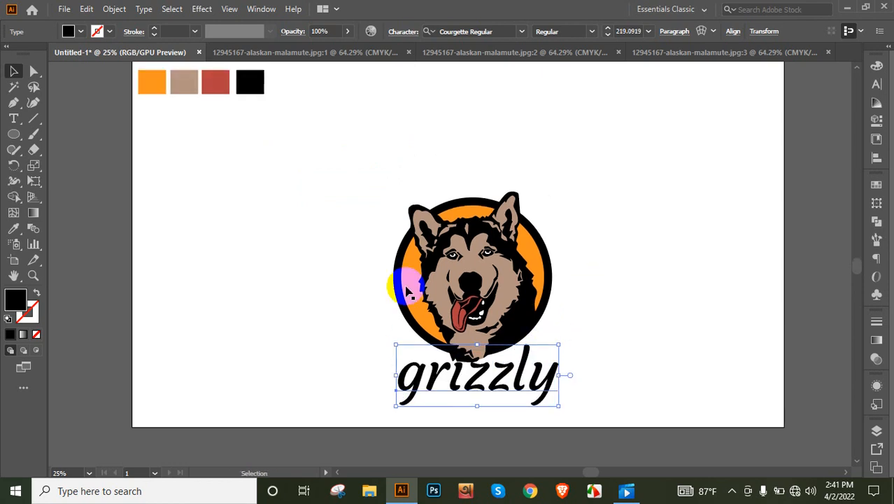
{"action": "left_click", "coordinate": [306, 278]}
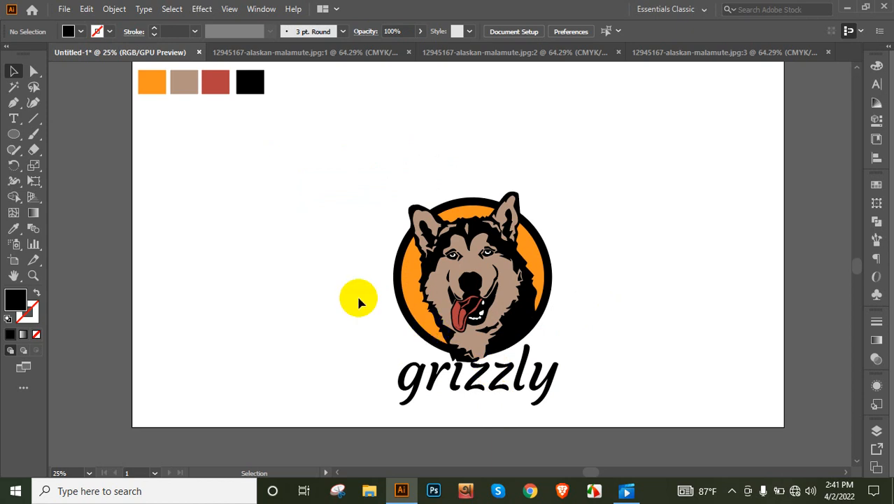
- Move the badge and word together up to the artboard's upper edge, and lower the word to leave a gap below the badge
{"action": "left_click_drag", "start_coordinate": [457, 388], "coordinate": [459, 381]}
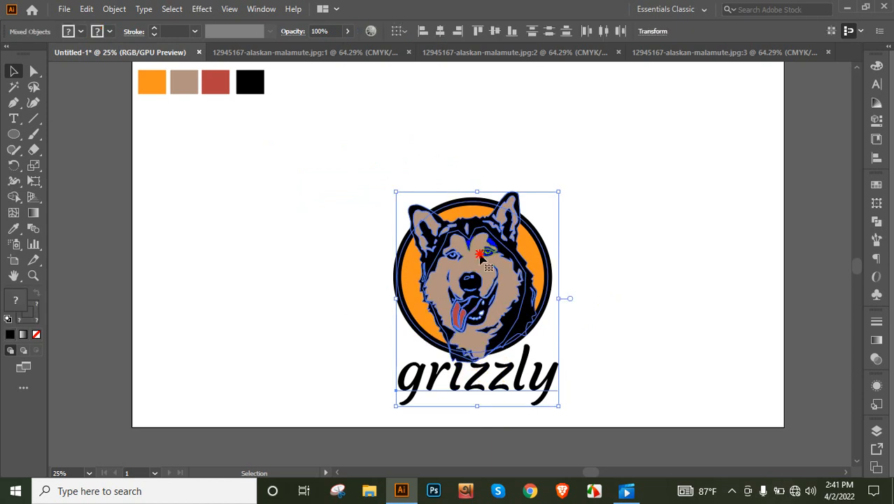
{"action": "left_click_drag", "start_coordinate": [483, 214], "coordinate": [479, 99]}
{"action": "left_click", "coordinate": [580, 233]}
{"action": "scroll", "coordinate": [529, 272], "scroll_direction": "up", "scroll_amount": 2}
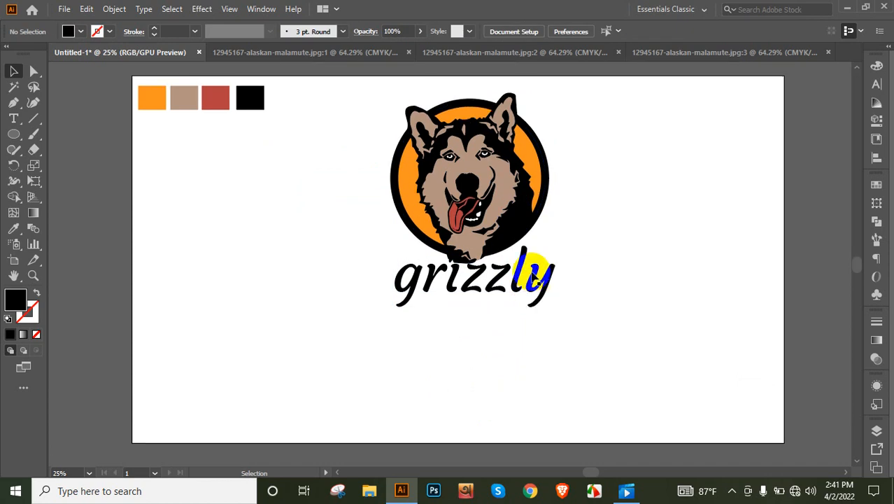
{"action": "left_click_drag", "start_coordinate": [517, 300], "coordinate": [599, 325]}
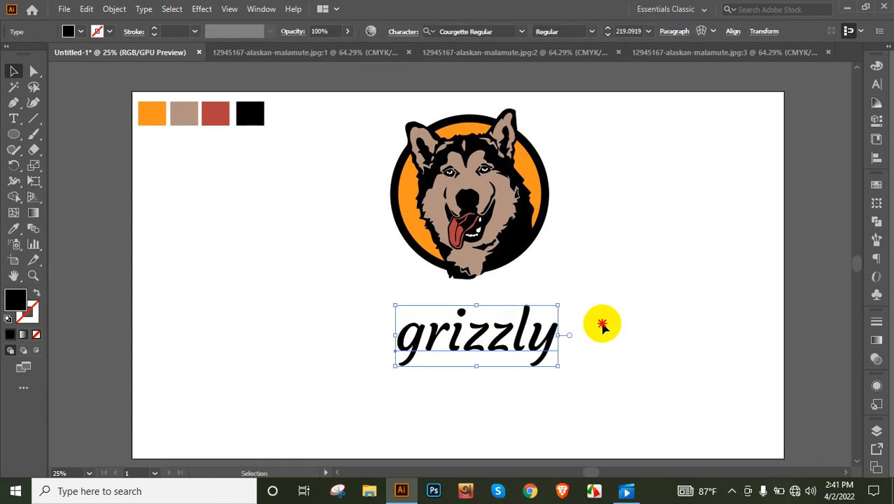
- Paste a copy of the word "grizzly" in place behind the original
{"action": "left_click", "coordinate": [115, 87]}
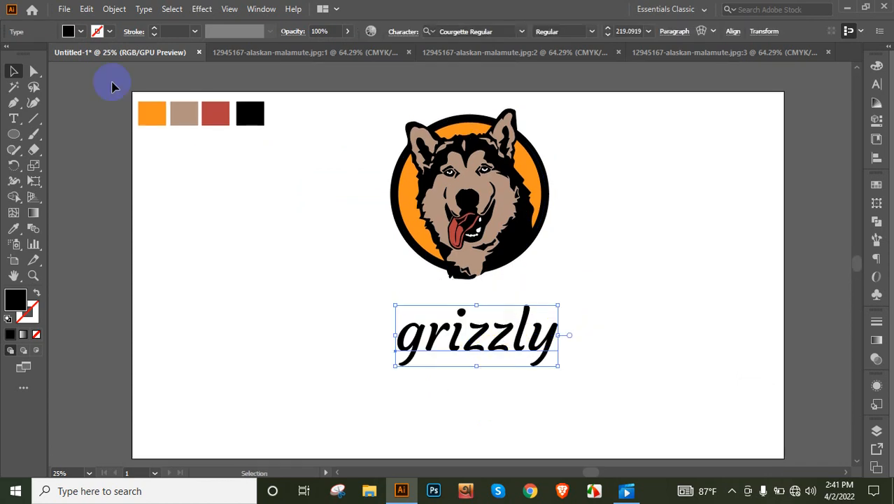
{"action": "left_click", "coordinate": [87, 12]}
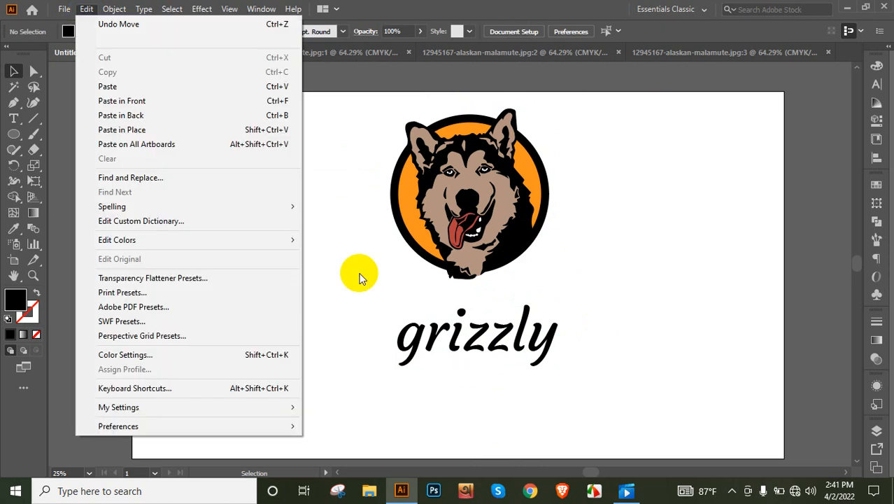
{"action": "left_click", "coordinate": [390, 329]}
{"action": "left_click", "coordinate": [431, 359]}
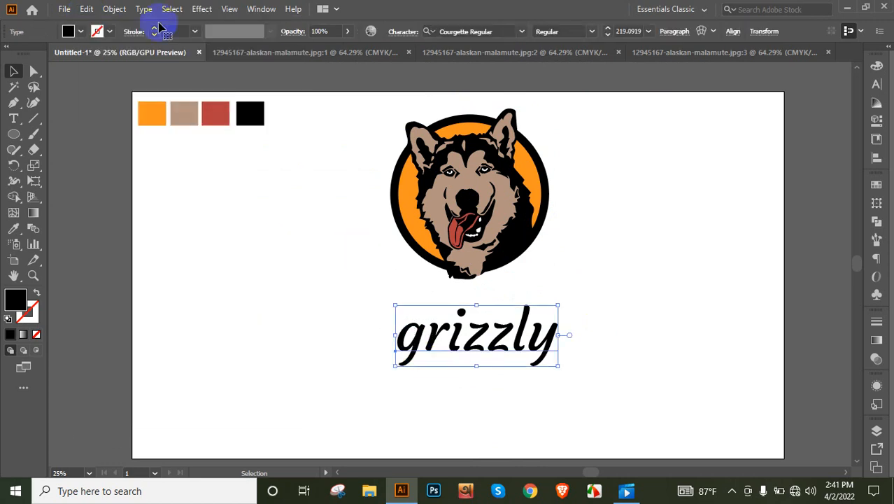
{"action": "left_click", "coordinate": [88, 10]}
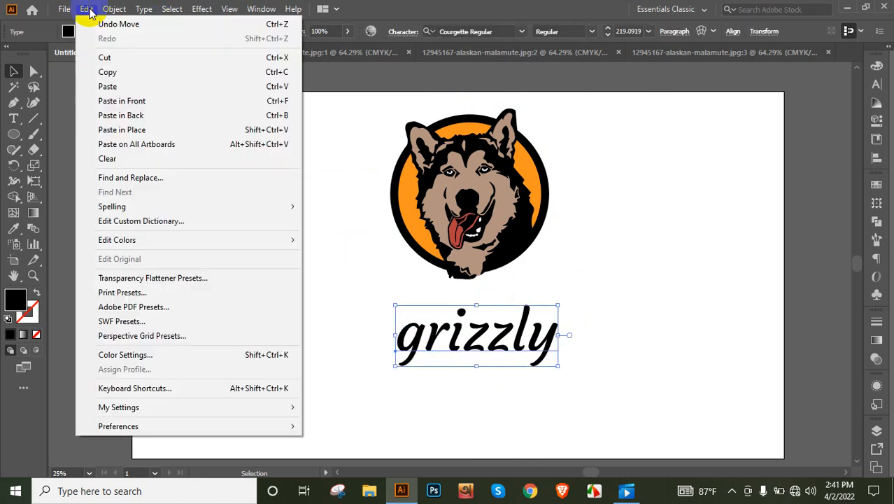
{"action": "left_click", "coordinate": [88, 9]}
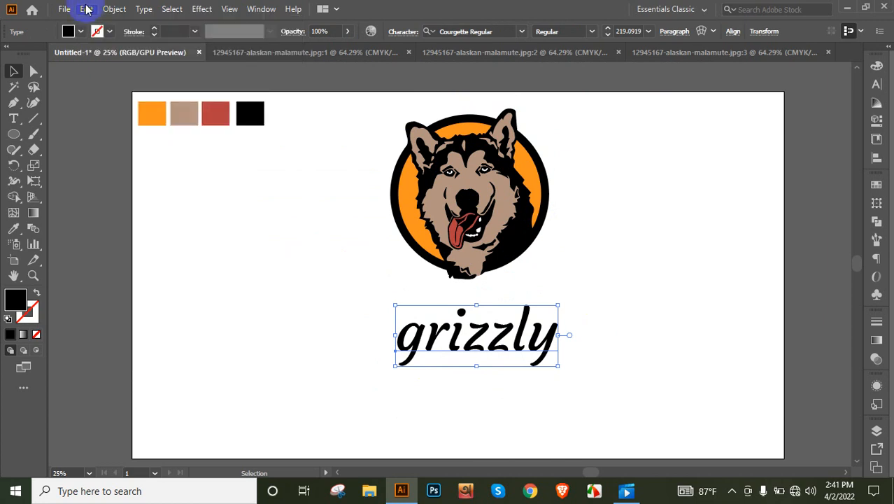
{"action": "left_click", "coordinate": [88, 9]}
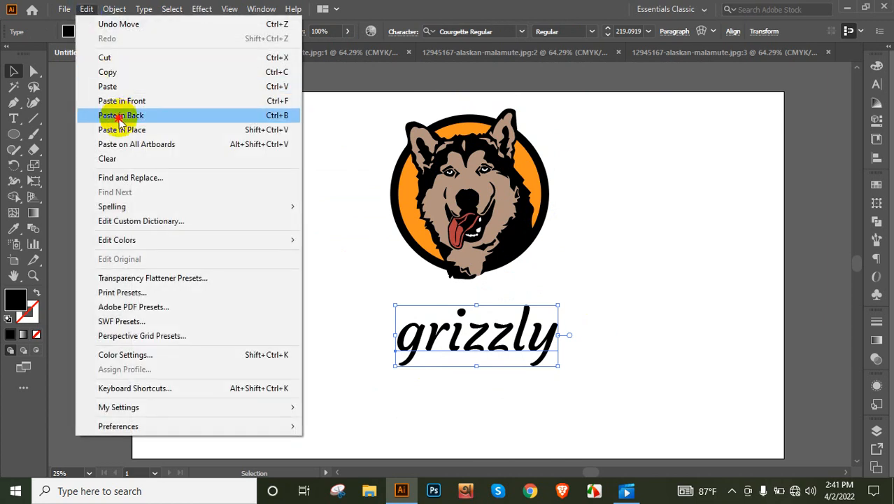
{"action": "left_click", "coordinate": [120, 118]}
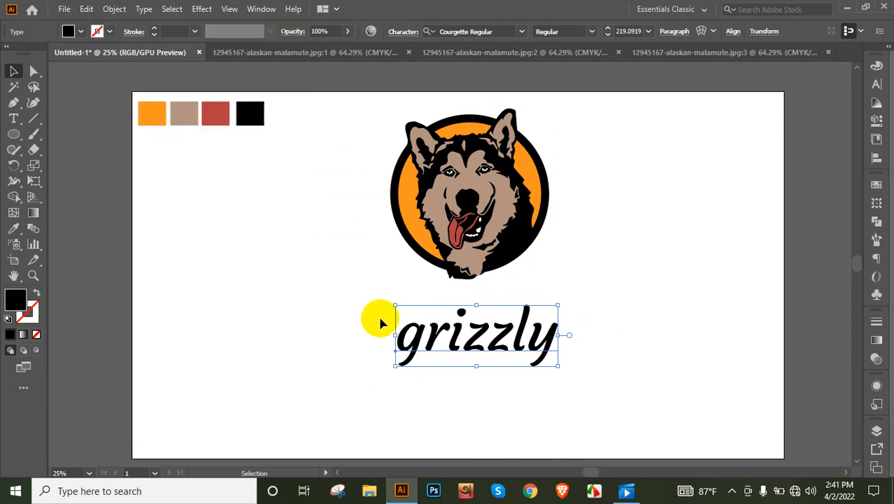
- Give the rear copy of "grizzly" an orange stroke matching the circle, 40 pt thick
{"action": "left_click", "coordinate": [154, 29]}
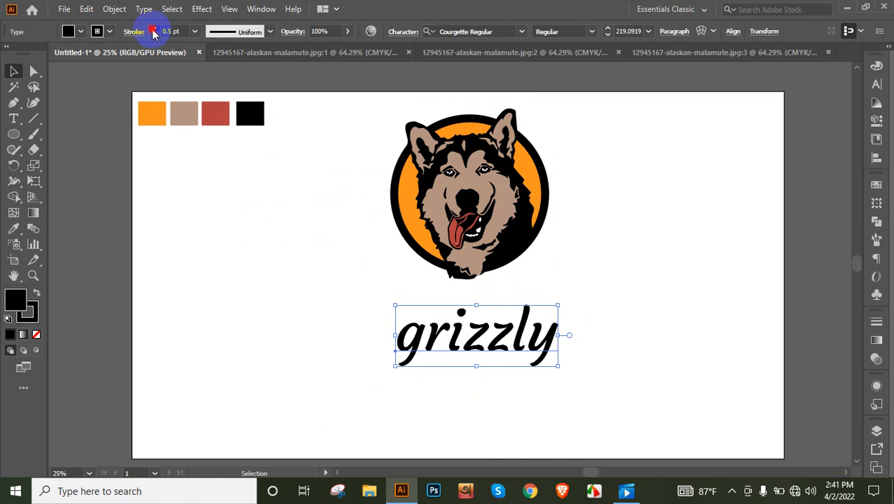
{"action": "left_click", "coordinate": [154, 29]}
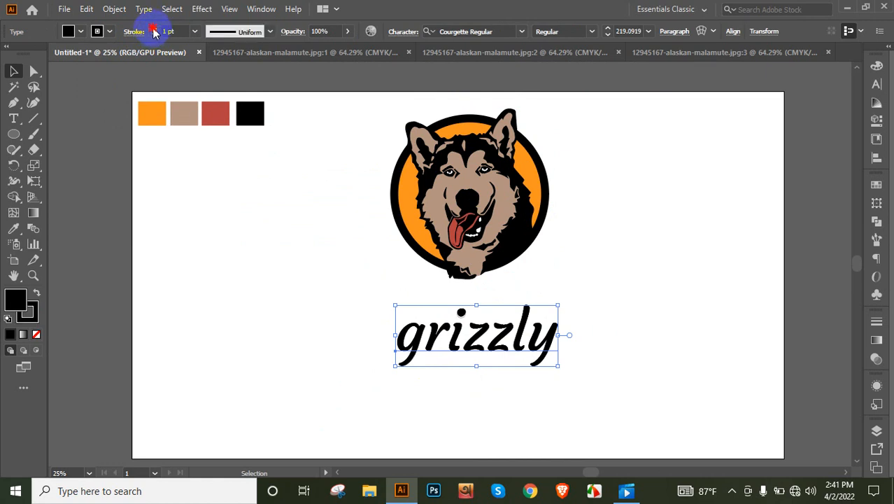
{"action": "left_click", "coordinate": [194, 31]}
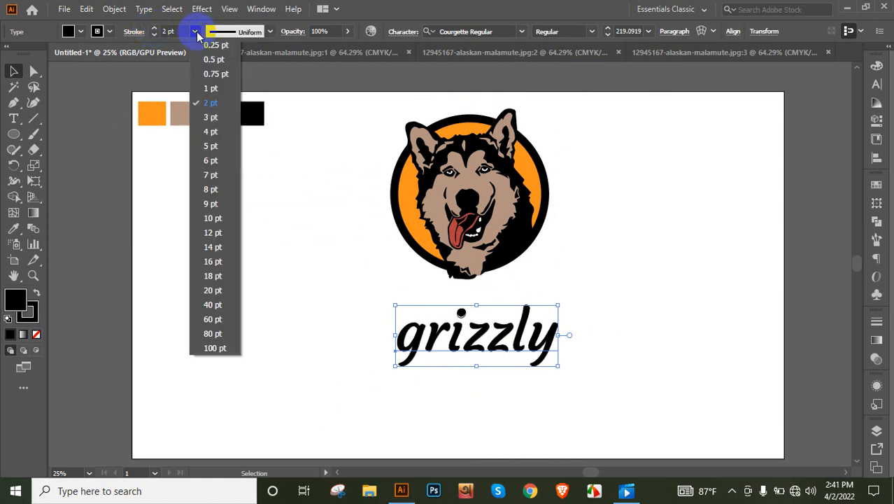
{"action": "left_click", "coordinate": [214, 290]}
{"action": "left_click", "coordinate": [109, 33]}
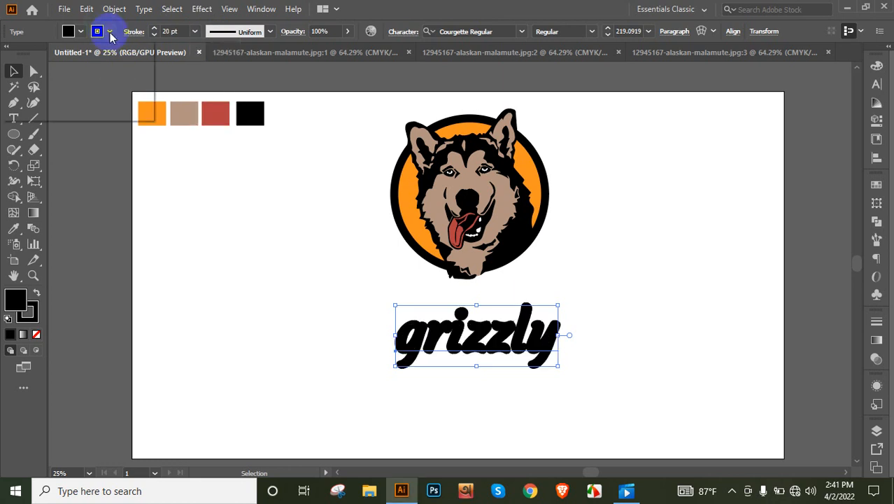
{"action": "left_click", "coordinate": [128, 55]}
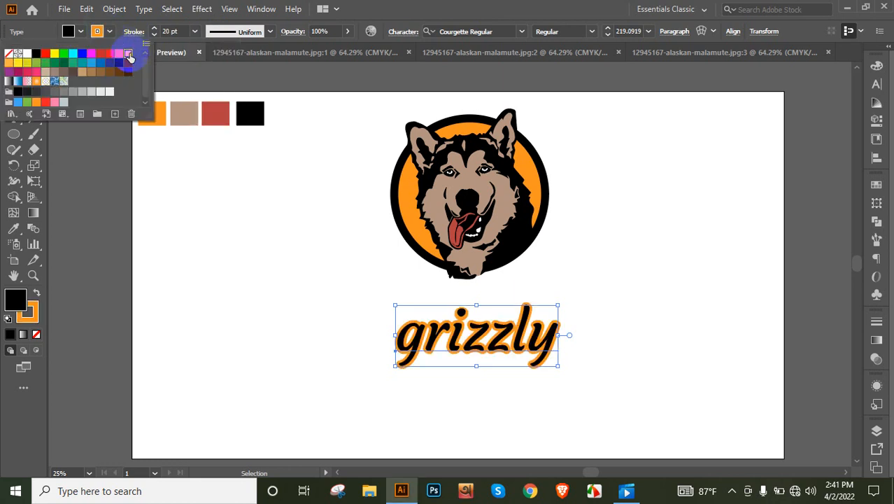
{"action": "left_click", "coordinate": [194, 35]}
{"action": "left_click", "coordinate": [193, 32]}
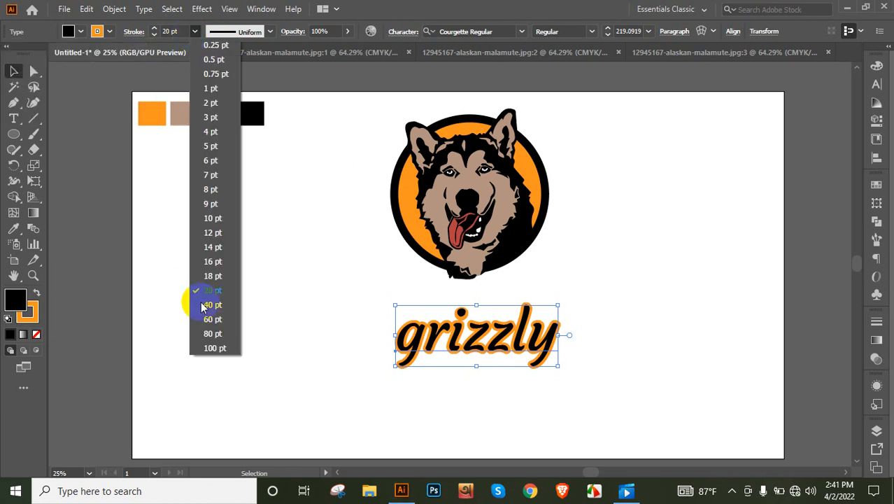
{"action": "left_click", "coordinate": [200, 305]}
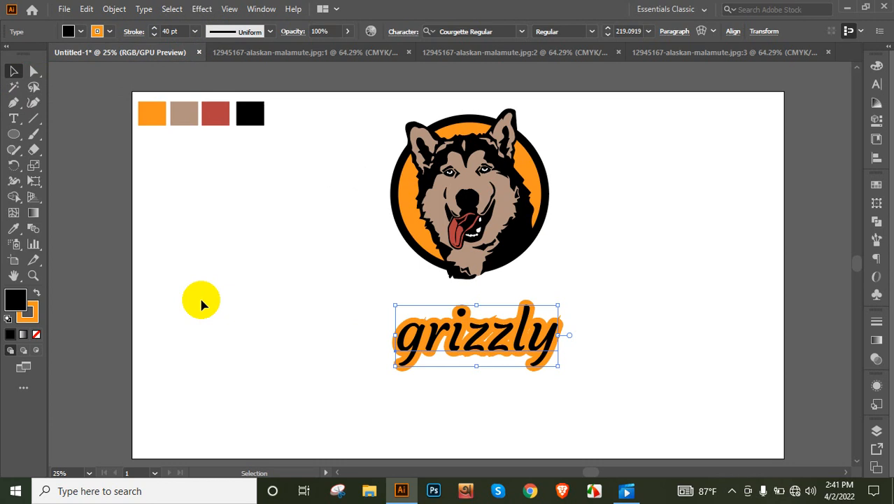
- Tilt both copies of "grizzly" slightly counterclockwise and move them up to overlap the lower edge of the dog badge
{"action": "left_click", "coordinate": [396, 301]}
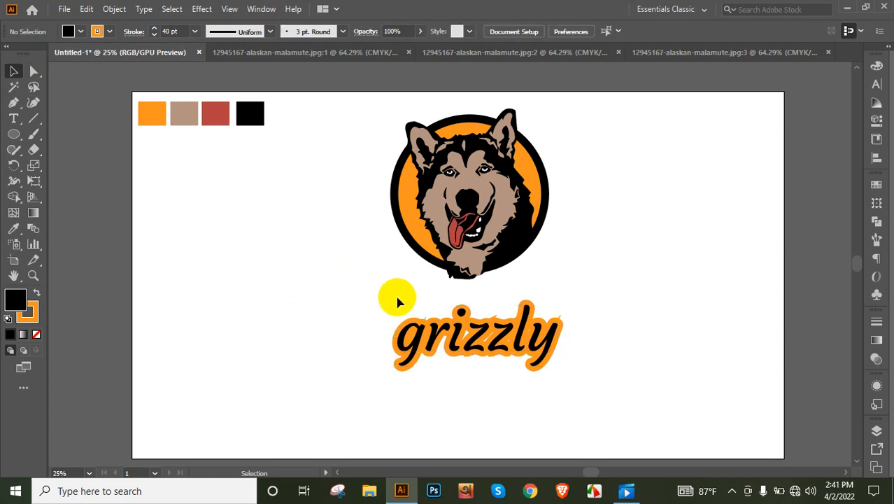
{"action": "left_click", "coordinate": [527, 342]}
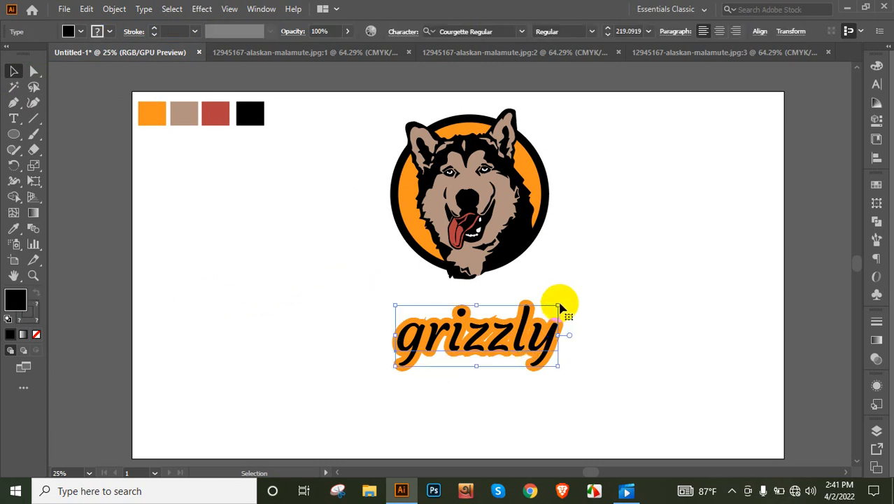
{"action": "left_click_drag", "start_coordinate": [563, 302], "coordinate": [553, 295]}
{"action": "left_click_drag", "start_coordinate": [487, 341], "coordinate": [476, 274]}
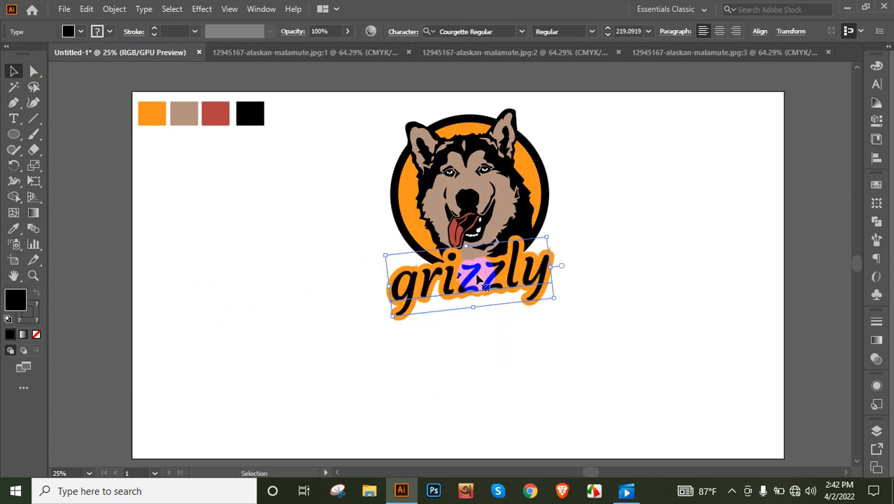
{"action": "left_click", "coordinate": [507, 375]}
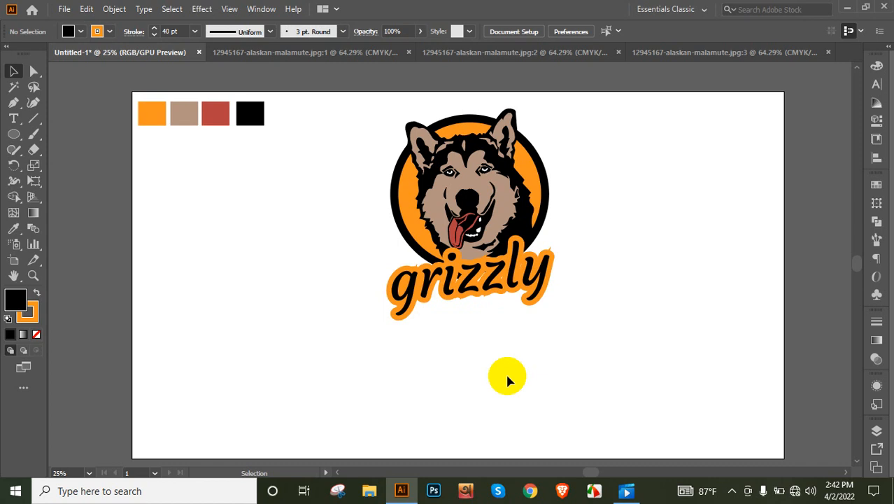
- Align the dog's head, circle and wordmark to each other along their horizontal centres
{"action": "scroll", "coordinate": [508, 378], "scroll_direction": "up", "scroll_amount": 1}
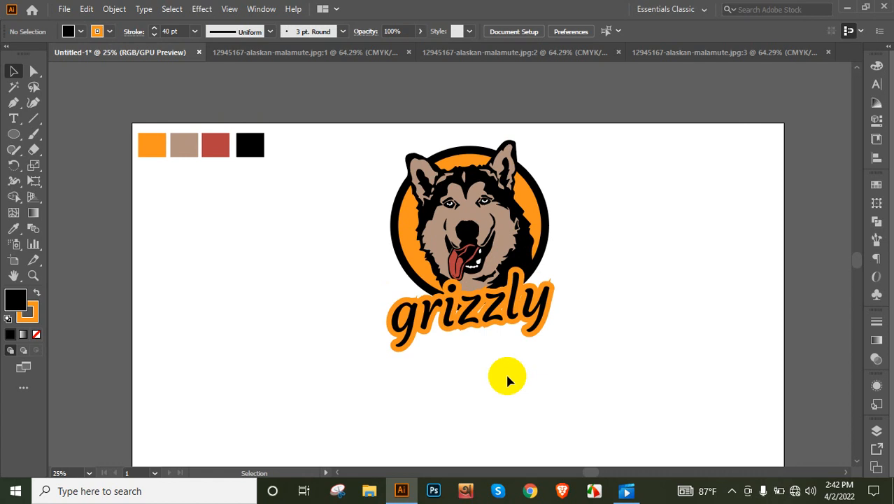
{"action": "left_click", "coordinate": [497, 206]}
{"action": "left_click_drag", "start_coordinate": [335, 180], "coordinate": [539, 356]}
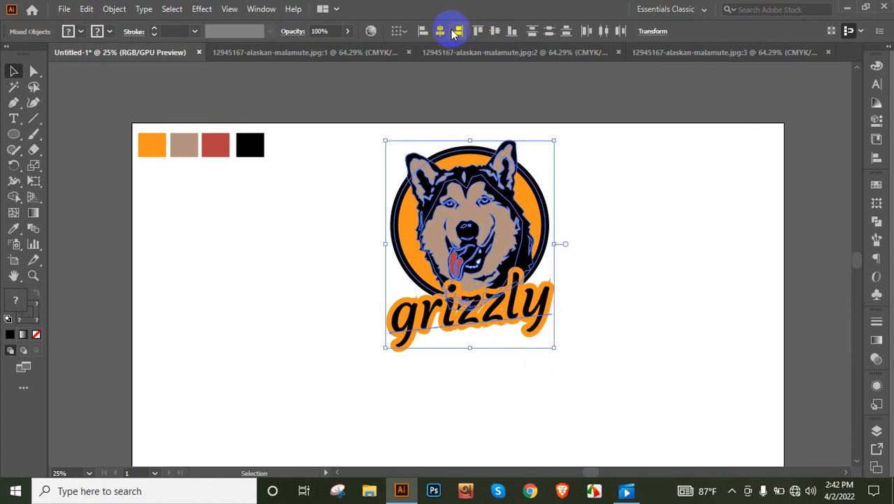
{"action": "left_click", "coordinate": [441, 33]}
{"action": "left_click", "coordinate": [583, 228]}
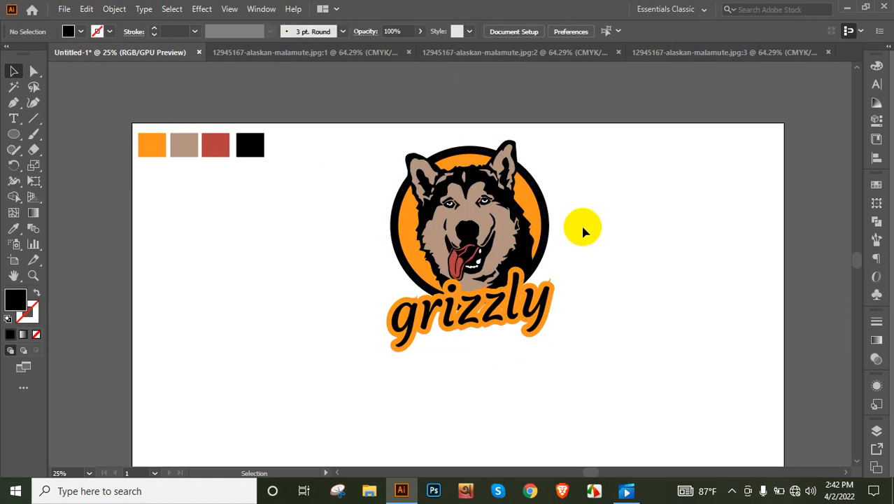
- Try the wordmark at a slightly higher position over the dog badge
{"action": "left_click", "coordinate": [489, 326]}
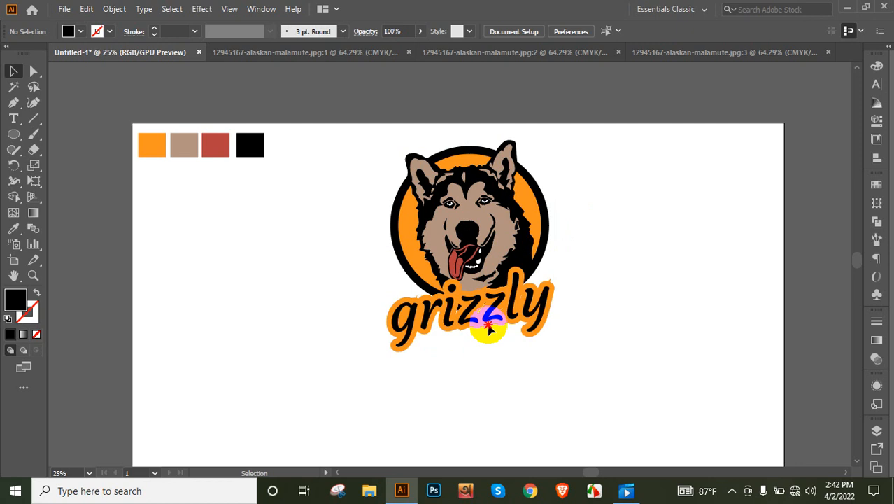
{"action": "left_click", "coordinate": [469, 311]}
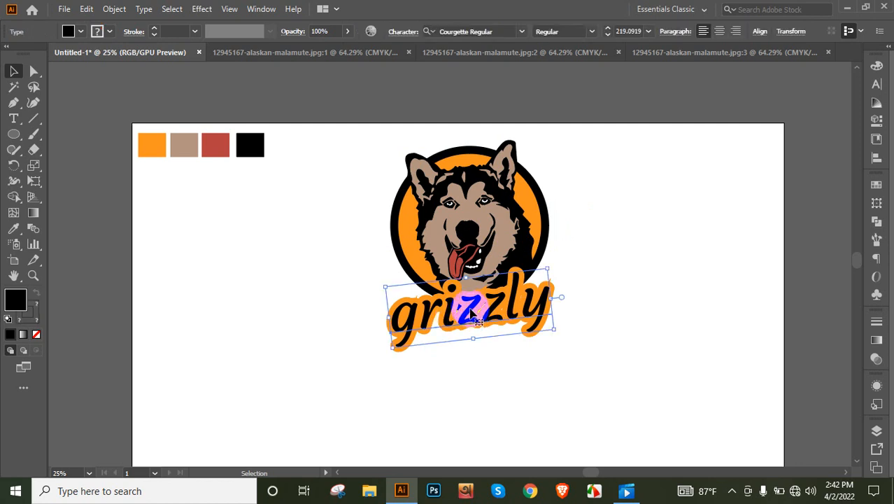
{"action": "left_click_drag", "start_coordinate": [473, 316], "coordinate": [473, 294]}
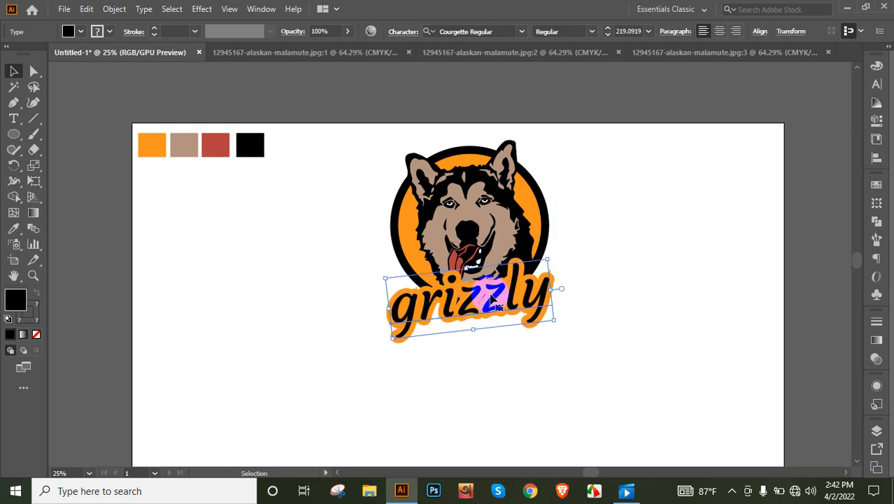
{"action": "left_click_drag", "start_coordinate": [491, 299], "coordinate": [494, 296]}
{"action": "left_click", "coordinate": [499, 352]}
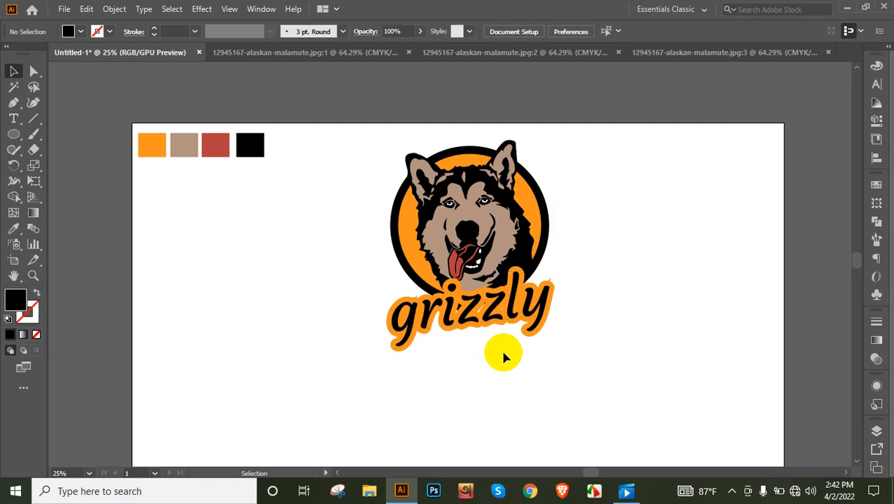
- Ungroup the dog's head and recolour the highlight on the nose white, sampled from the blank artboard
{"action": "left_click", "coordinate": [469, 228]}
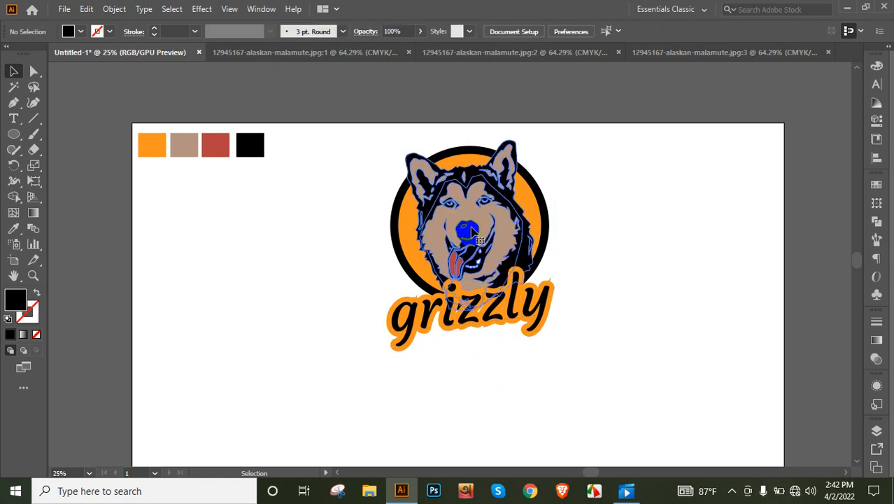
{"action": "right_click", "coordinate": [471, 226]}
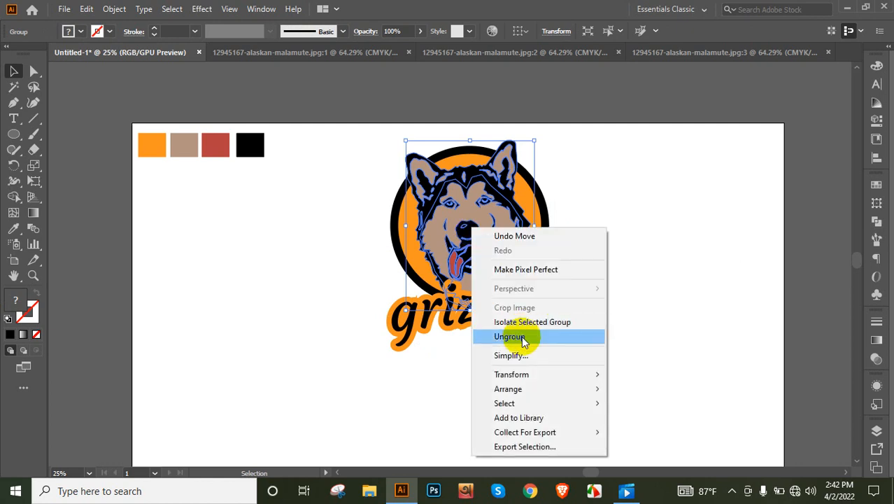
{"action": "left_click", "coordinate": [509, 336]}
{"action": "left_click", "coordinate": [464, 230]}
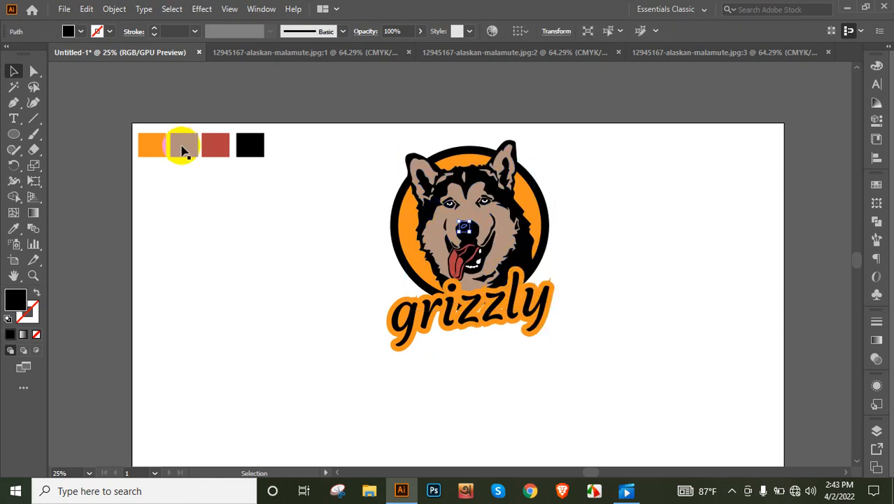
{"action": "left_click", "coordinate": [14, 228]}
{"action": "left_click", "coordinate": [175, 225]}
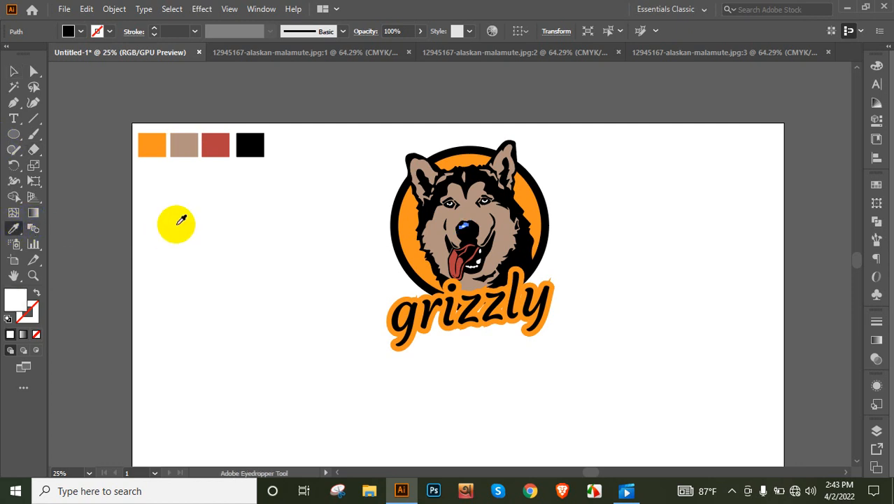
{"action": "left_click", "coordinate": [13, 71]}
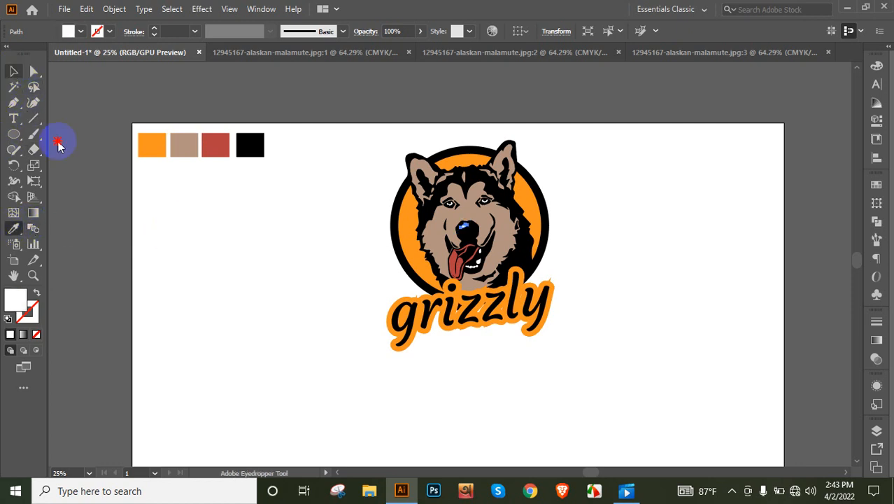
{"action": "left_click", "coordinate": [174, 263]}
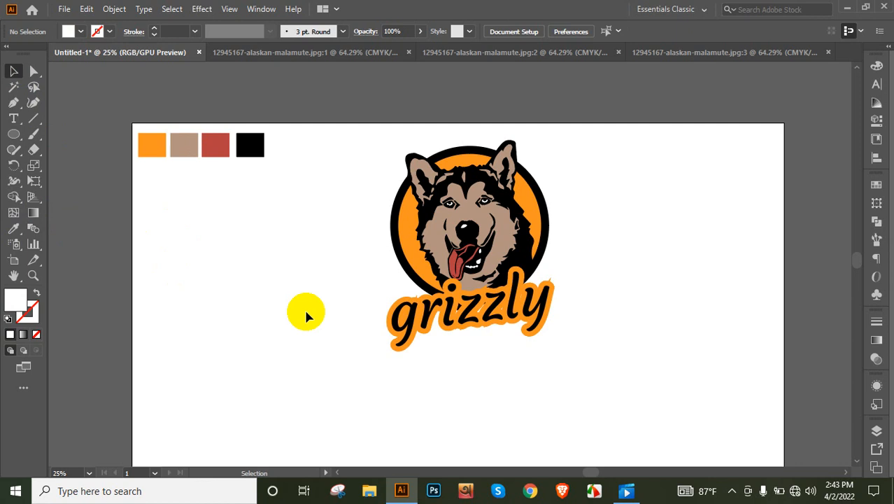
- Move the whole logo down to the middle of the artboard and group all its parts
{"action": "scroll", "coordinate": [306, 316], "scroll_direction": "down", "scroll_amount": 3}
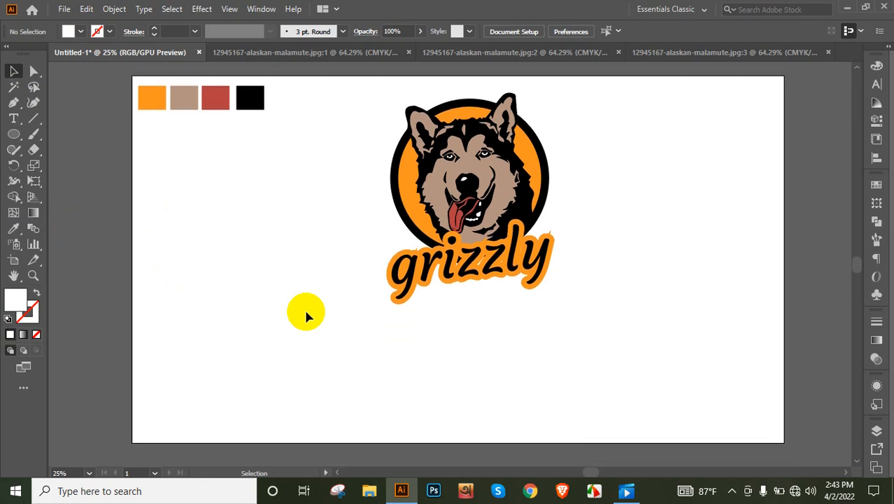
{"action": "scroll", "coordinate": [306, 316], "scroll_direction": "up", "scroll_amount": 1}
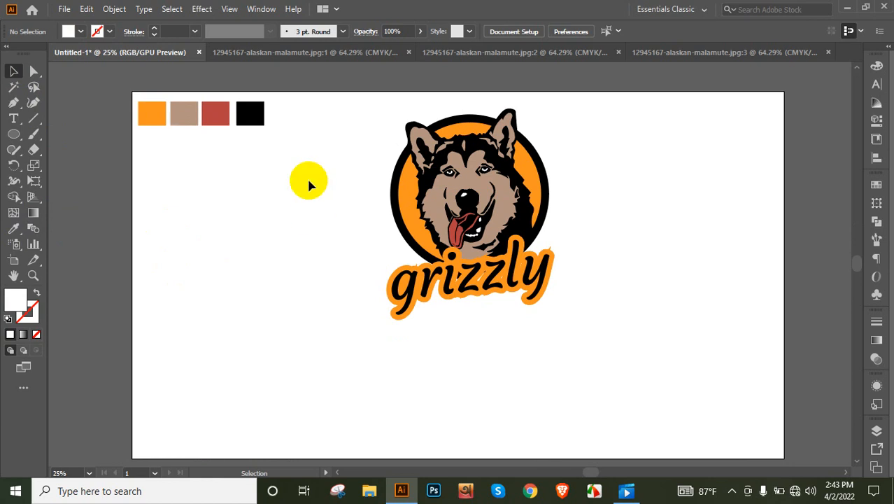
{"action": "left_click_drag", "start_coordinate": [330, 136], "coordinate": [590, 343]}
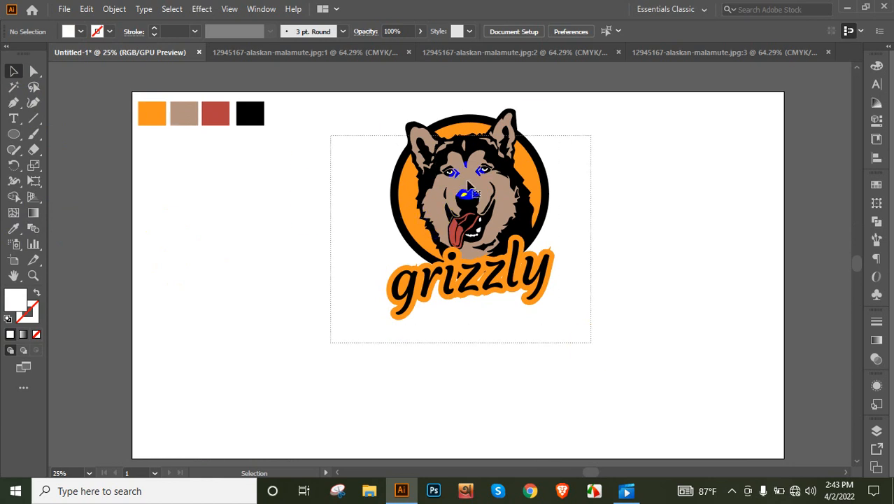
{"action": "left_click_drag", "start_coordinate": [467, 188], "coordinate": [458, 259]}
{"action": "scroll", "coordinate": [697, 216], "scroll_direction": "down", "scroll_amount": 1}
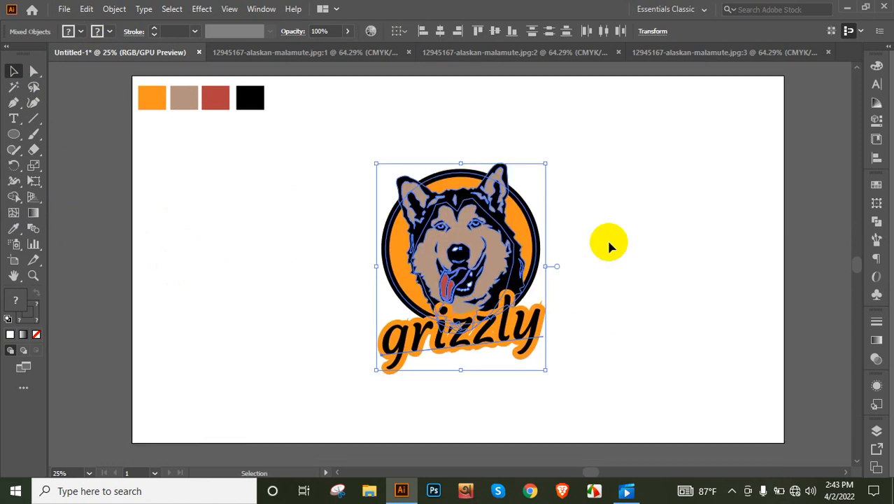
{"action": "right_click", "coordinate": [456, 241]}
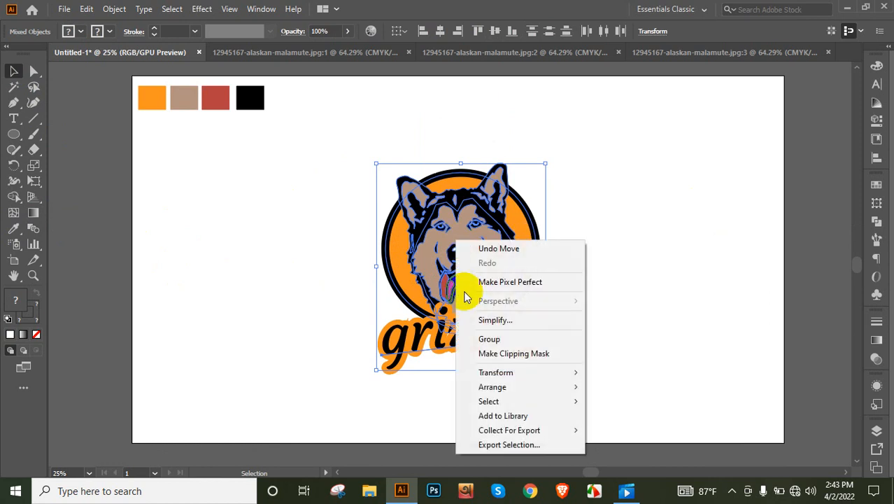
{"action": "left_click", "coordinate": [485, 340]}
{"action": "left_click", "coordinate": [601, 209]}
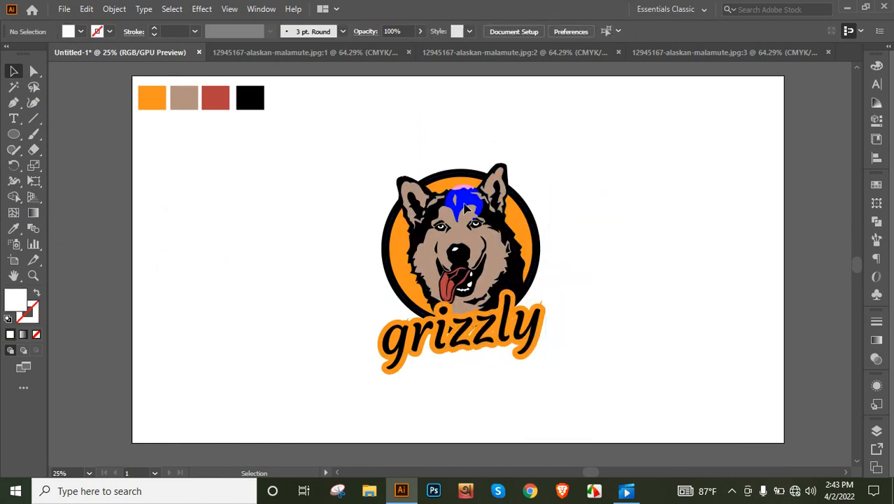
- Align the grouped logo to the artboard, centred both horizontally and vertically
{"action": "left_click", "coordinate": [420, 200]}
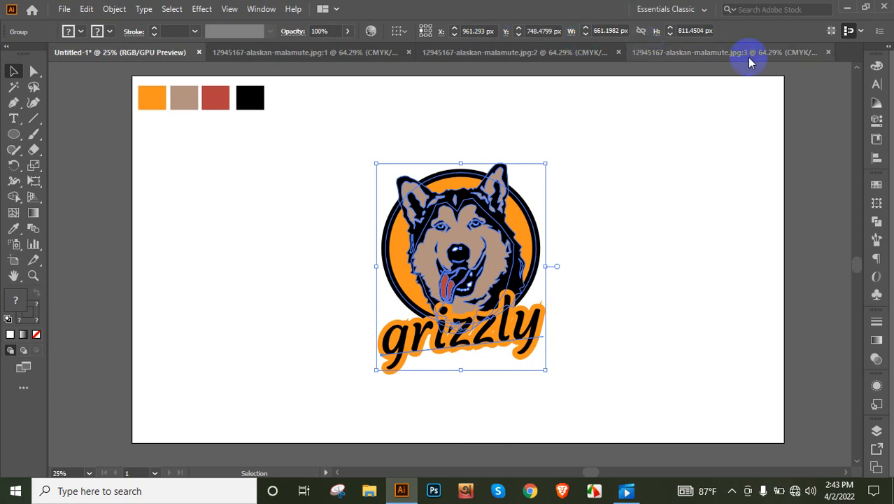
{"action": "left_click", "coordinate": [875, 159]}
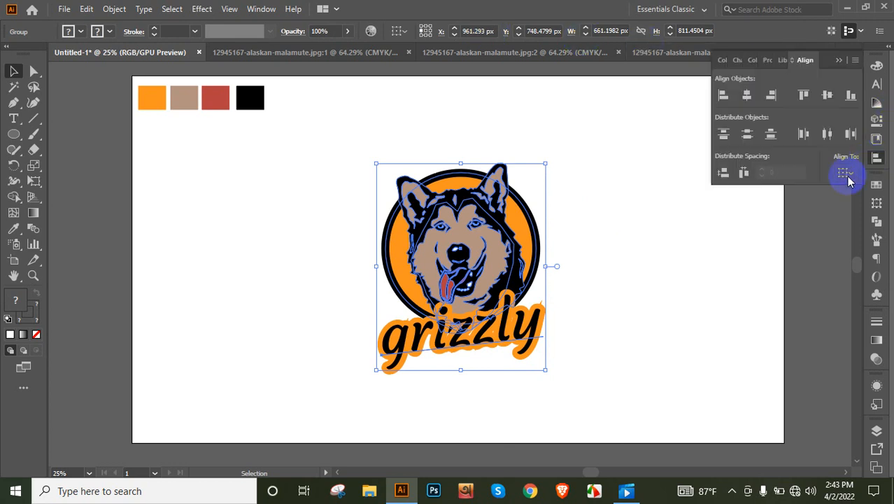
{"action": "left_click", "coordinate": [846, 173]}
{"action": "left_click", "coordinate": [808, 217]}
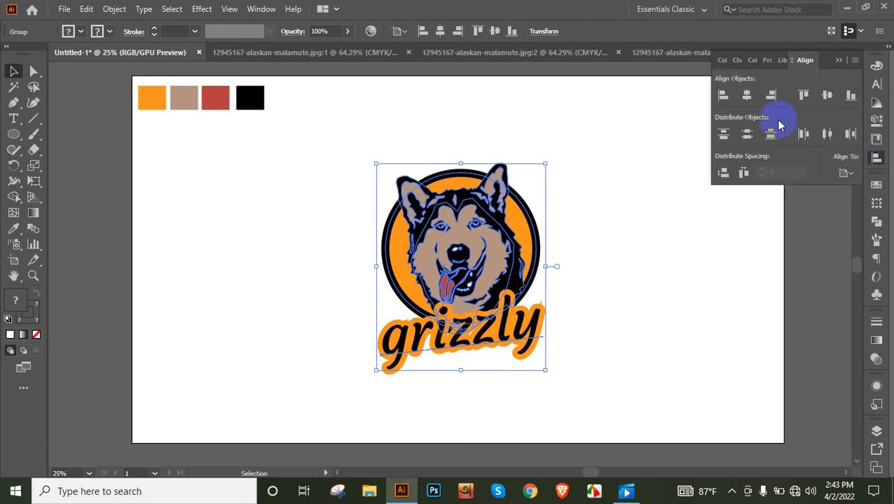
{"action": "left_click", "coordinate": [746, 94]}
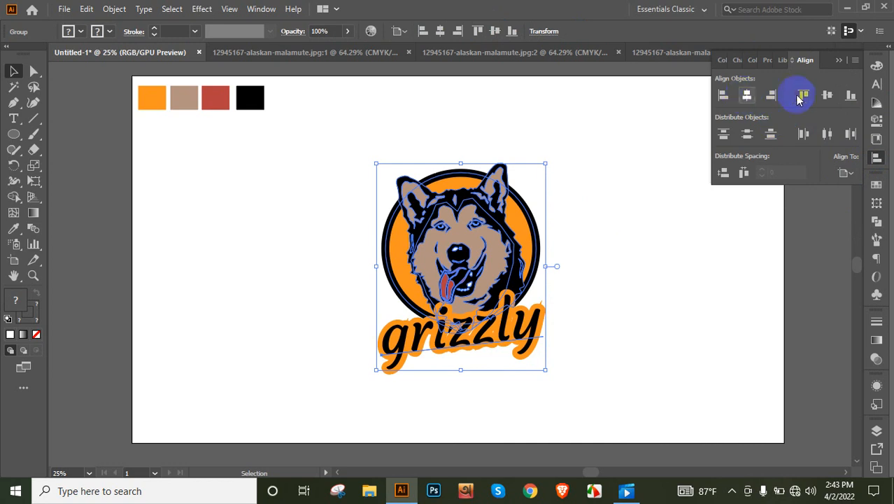
{"action": "left_click", "coordinate": [835, 97]}
{"action": "left_click", "coordinate": [711, 231]}
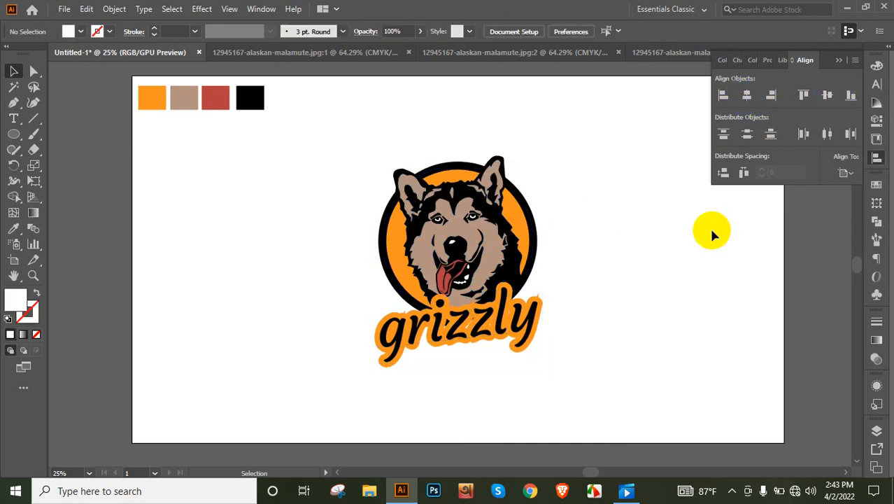
{"action": "left_click", "coordinate": [839, 61]}
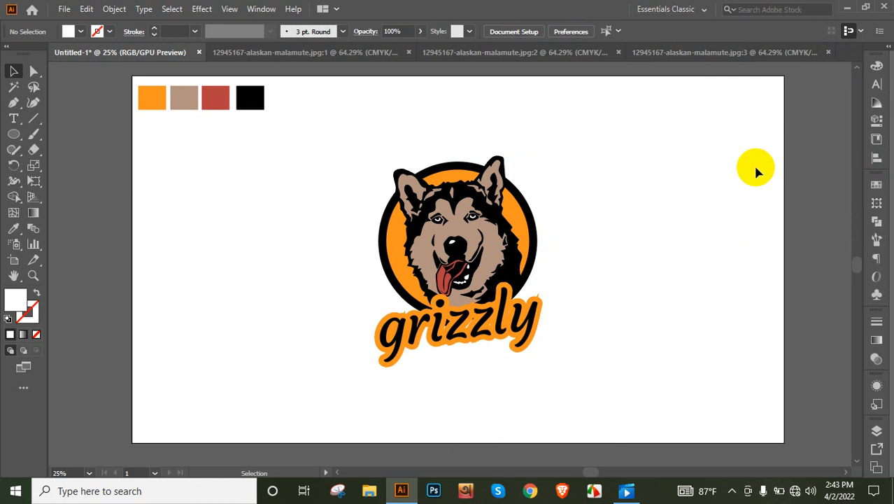